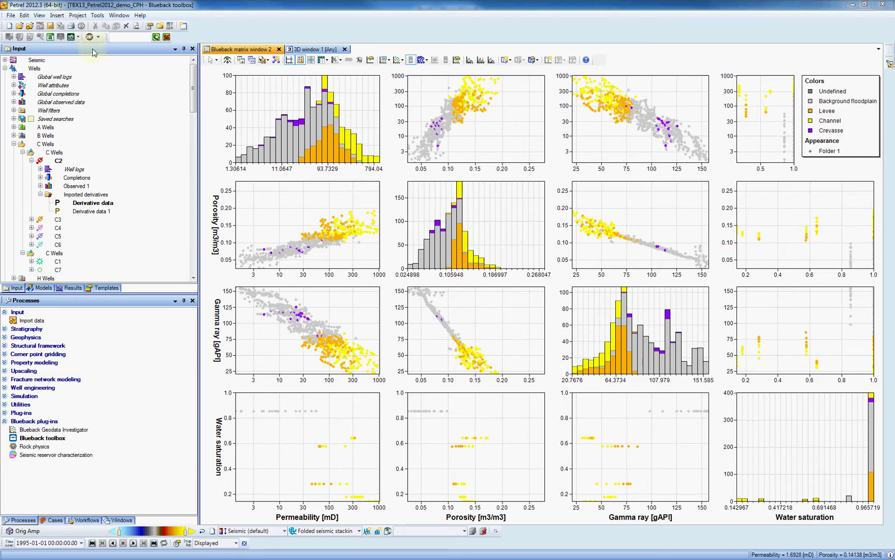
- Search 'press' in the Blueback home browser and open Pressure gradient analysis
{"action": "left_click", "coordinate": [89, 37]}
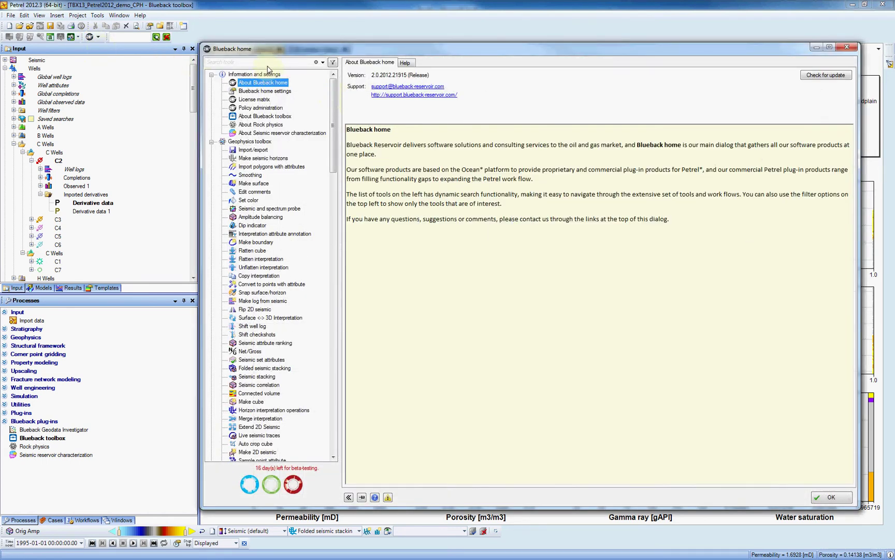
{"action": "type", "text": "p"}
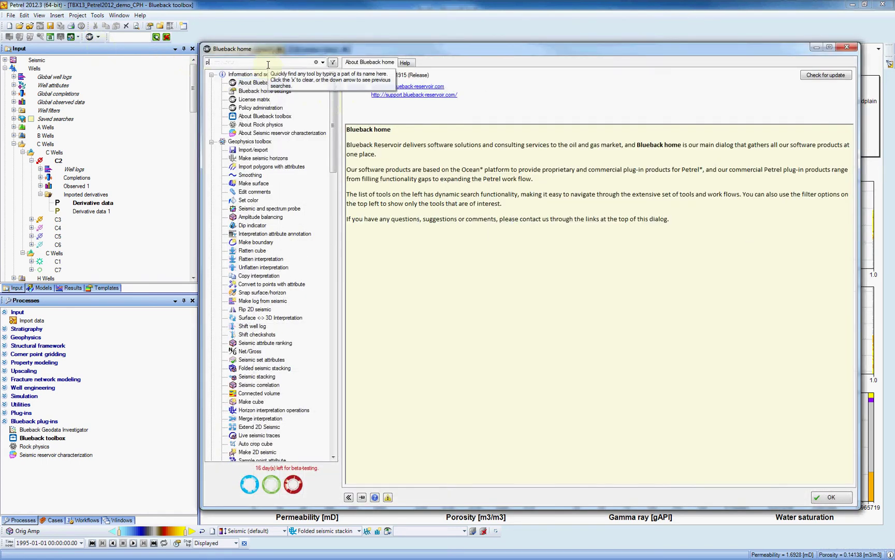
{"action": "type", "text": "ress"}
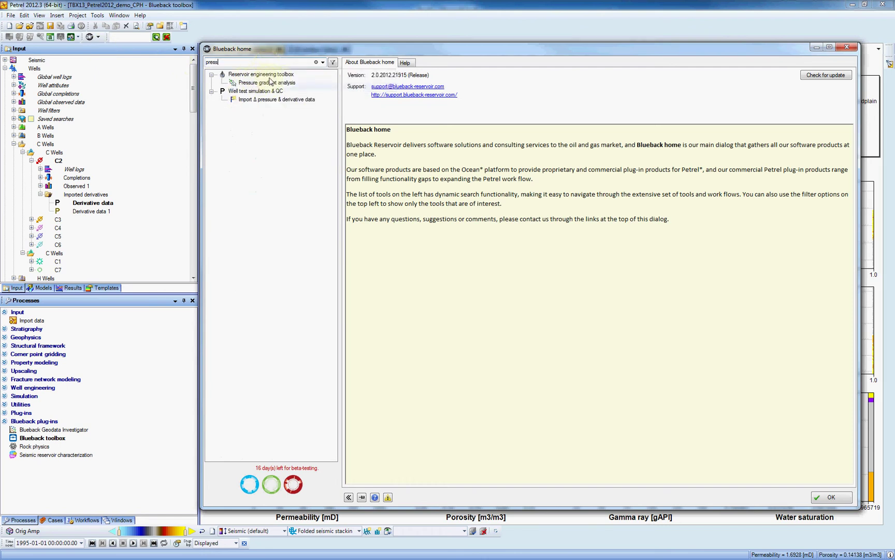
{"action": "left_click", "coordinate": [270, 84]}
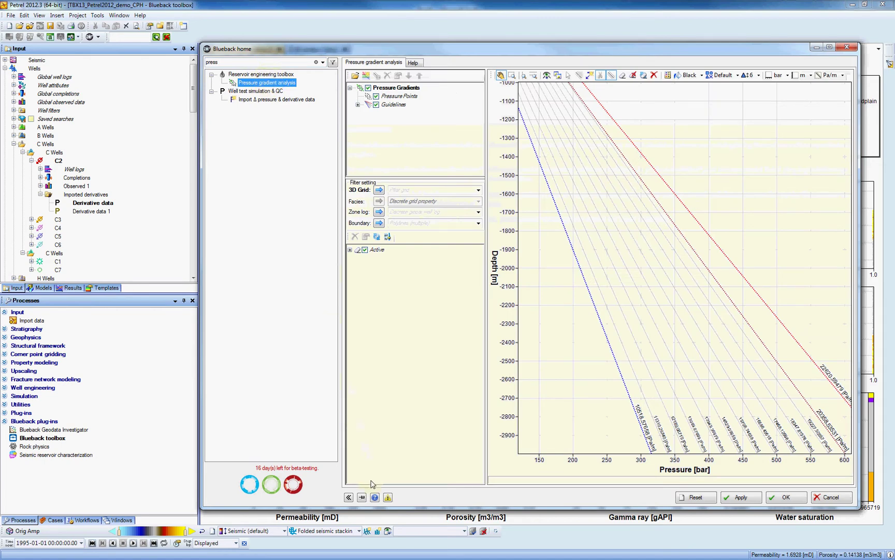
- View and close the tool's help manual, then shift the dialog left
{"action": "left_click", "coordinate": [375, 498]}
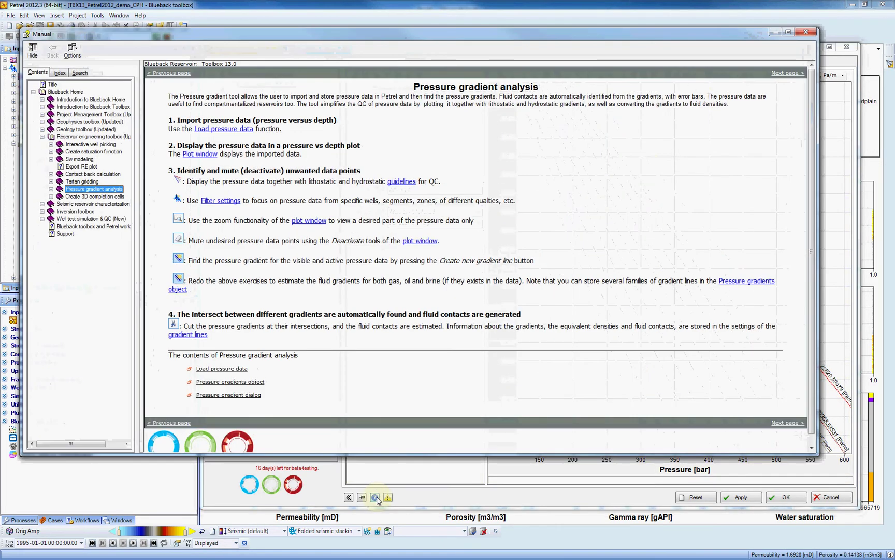
{"action": "left_click", "coordinate": [806, 32]}
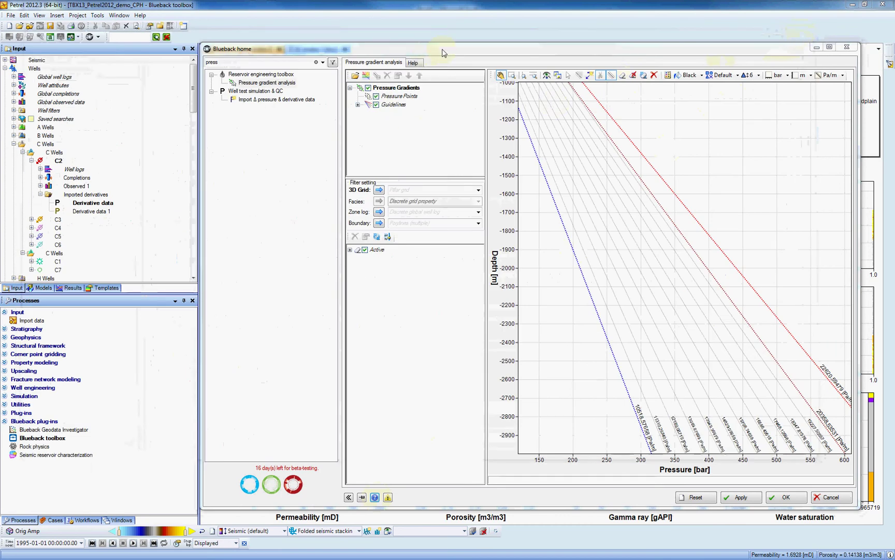
{"action": "left_click_drag", "start_coordinate": [443, 52], "coordinate": [370, 50]}
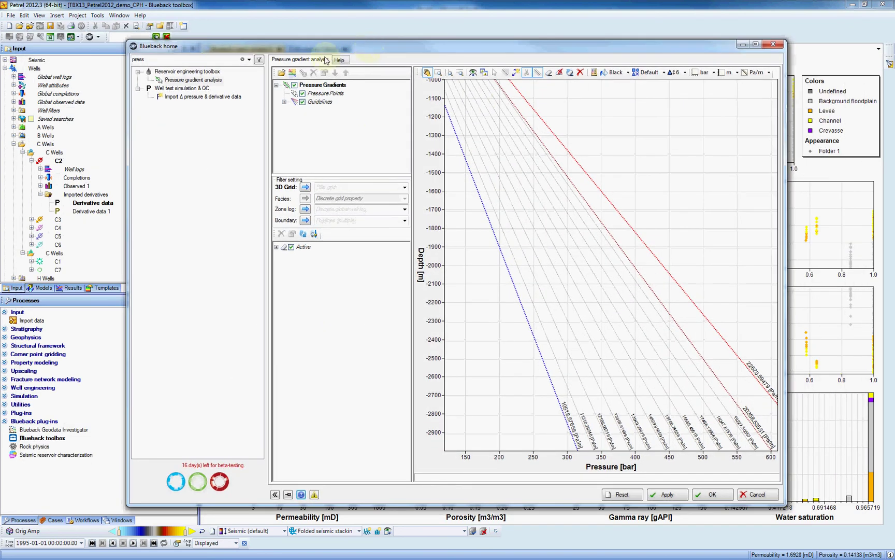
- Load TestData4Gullfaks.txt into the enlarged Import Pressure data dialog for preview
{"action": "left_click", "coordinate": [281, 76]}
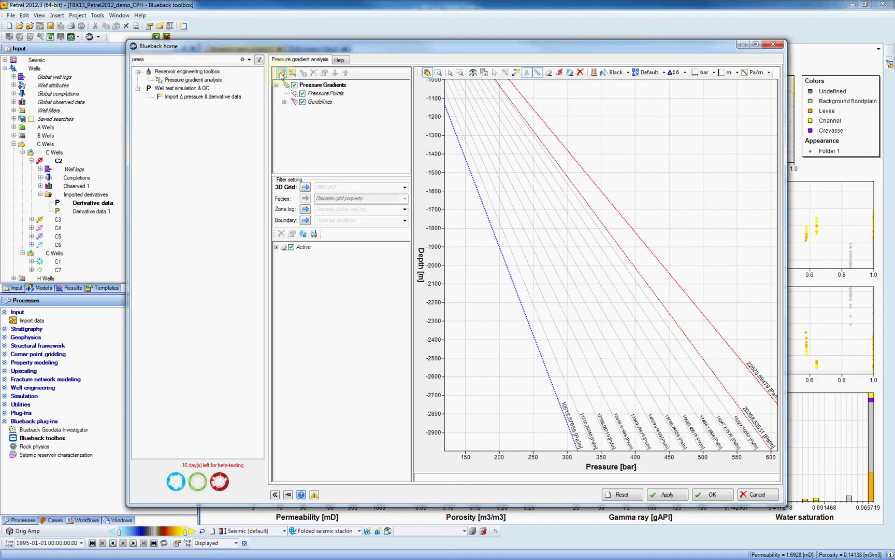
{"action": "left_click", "coordinate": [282, 75]}
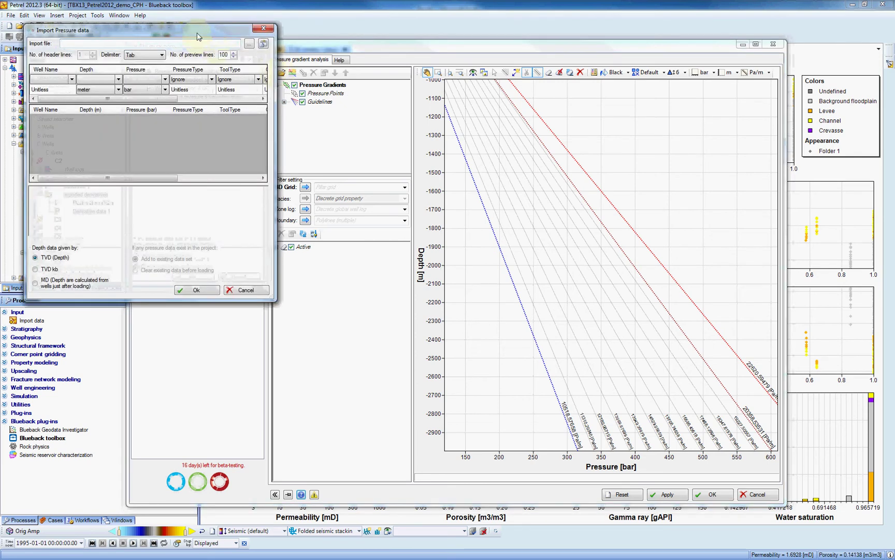
{"action": "left_click_drag", "start_coordinate": [196, 31], "coordinate": [385, 85]}
{"action": "left_click_drag", "start_coordinate": [463, 350], "coordinate": [730, 472]}
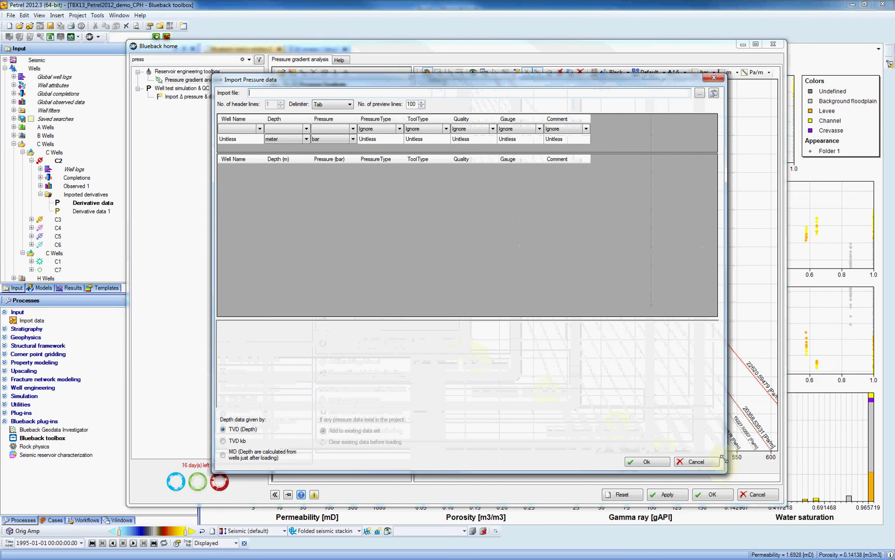
{"action": "left_click", "coordinate": [699, 94]}
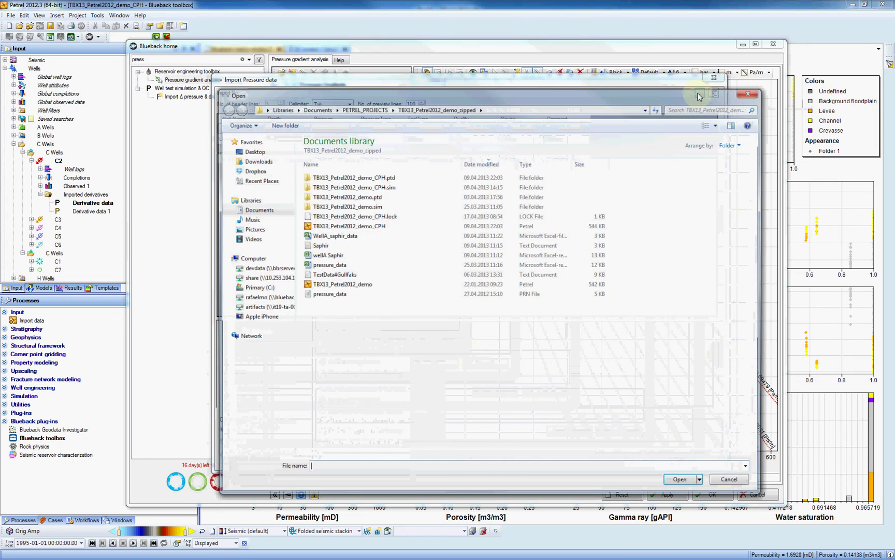
{"action": "left_click", "coordinate": [369, 277]}
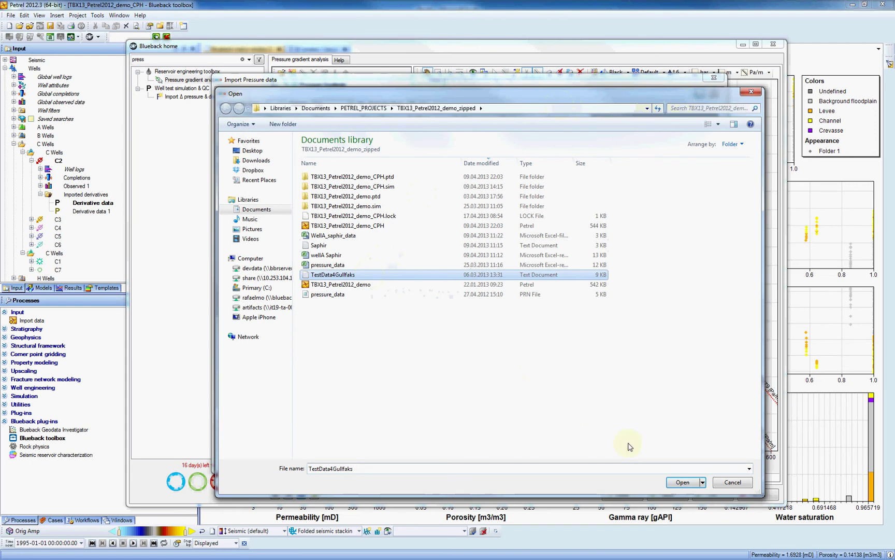
{"action": "left_click", "coordinate": [685, 486]}
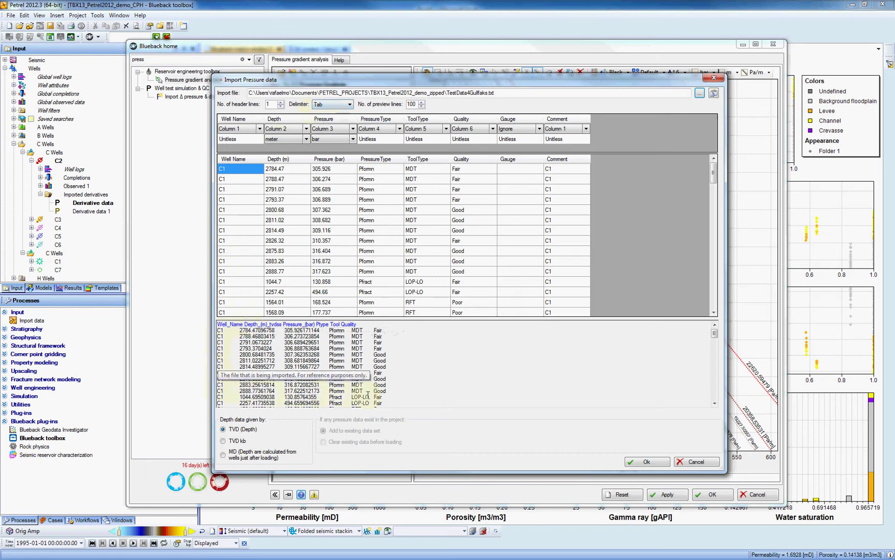
- Import with Well Name from Column 1 and Comment ignored, accepting missing wells A1 and D1
{"action": "left_click", "coordinate": [260, 129]}
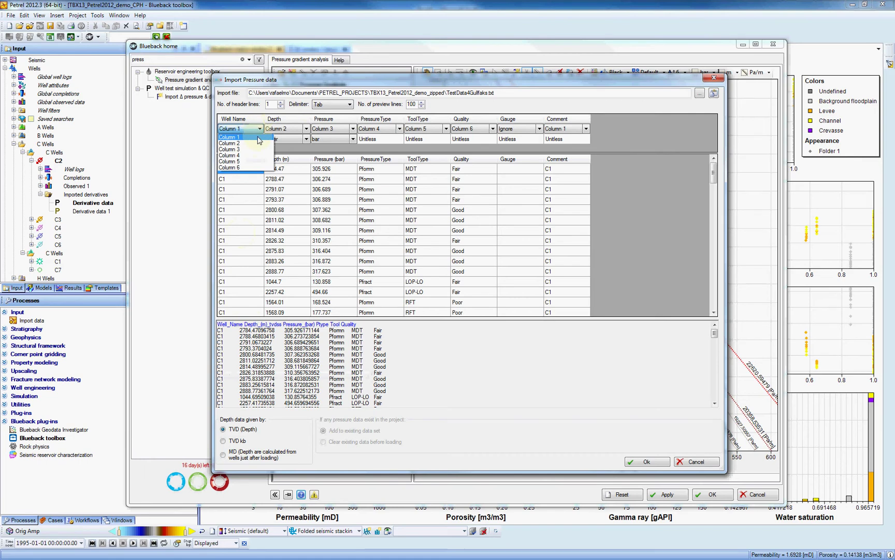
{"action": "left_click", "coordinate": [305, 133]}
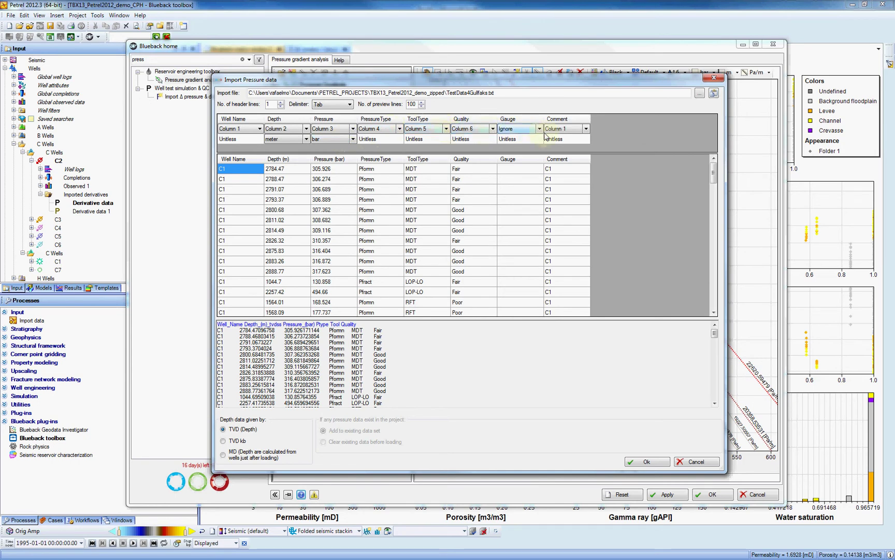
{"action": "left_click", "coordinate": [587, 129]}
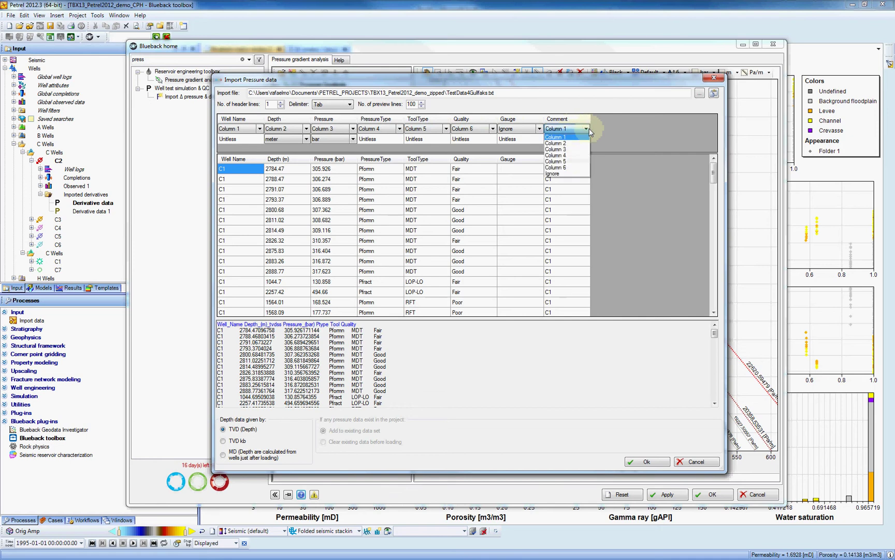
{"action": "left_click", "coordinate": [566, 174]}
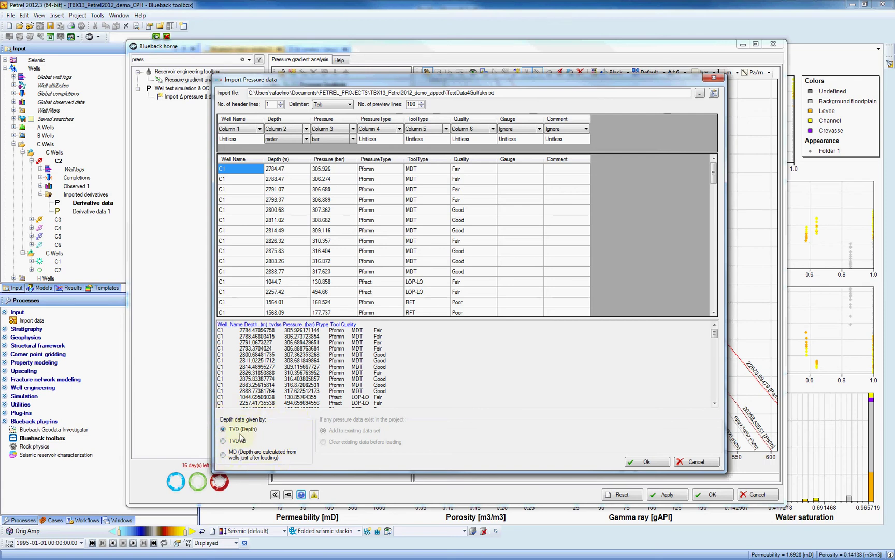
{"action": "left_click", "coordinate": [648, 461]}
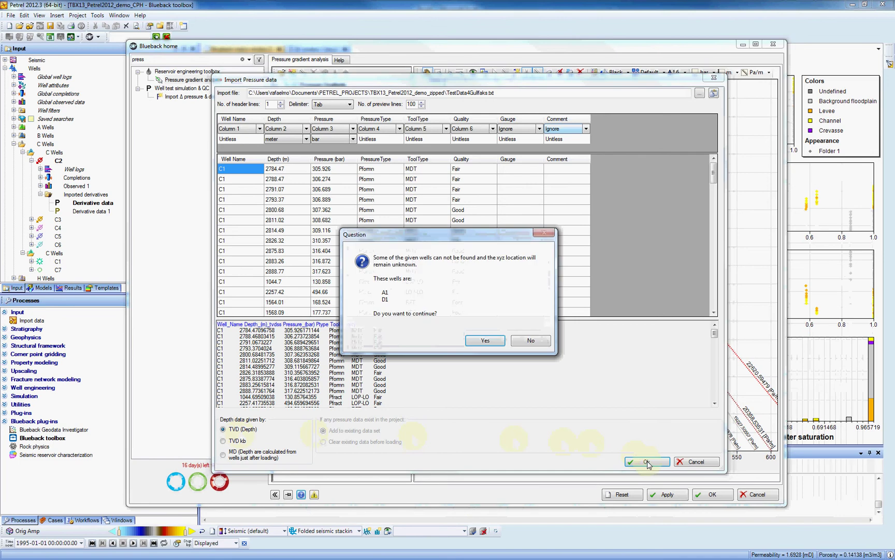
{"action": "left_click", "coordinate": [481, 341]}
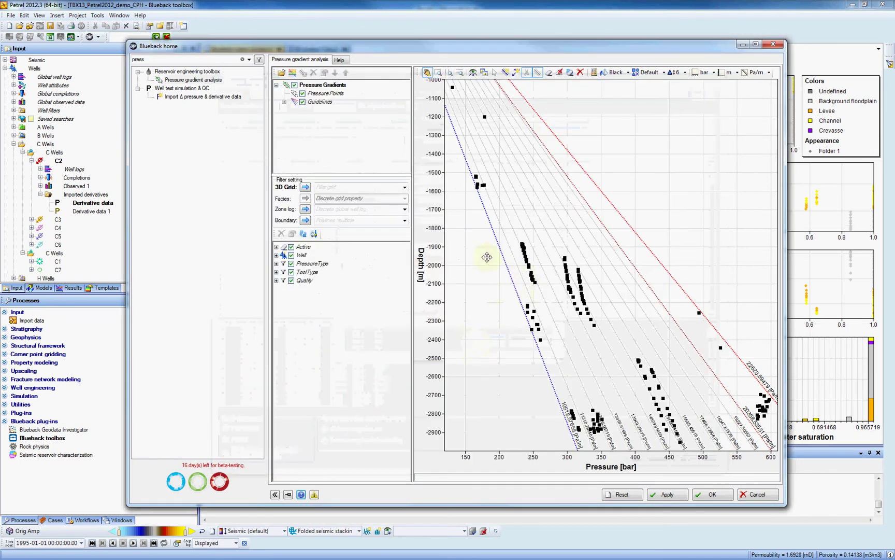
- Enlarge the tool window and set GEO Grid as the filter grid, leaving facies and boundary unset
{"action": "left_click_drag", "start_coordinate": [786, 504], "coordinate": [846, 519]}
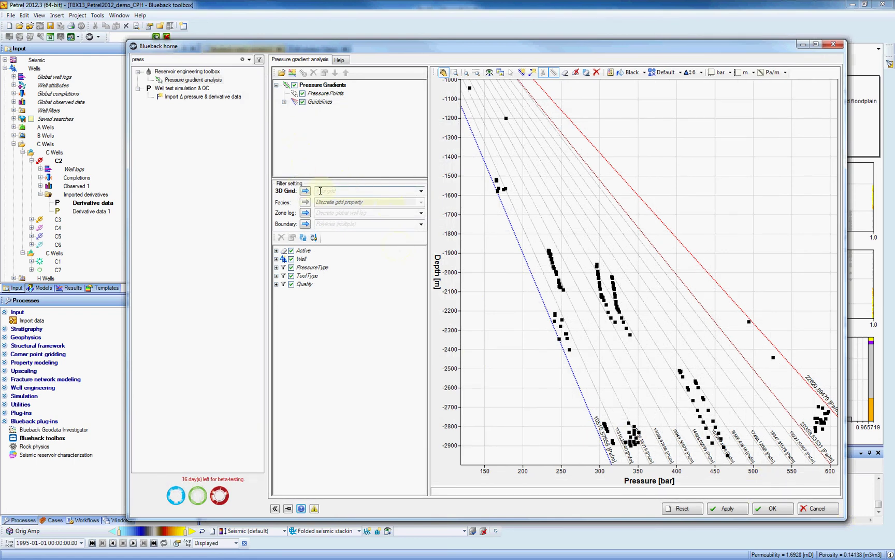
{"action": "left_click", "coordinate": [421, 190]}
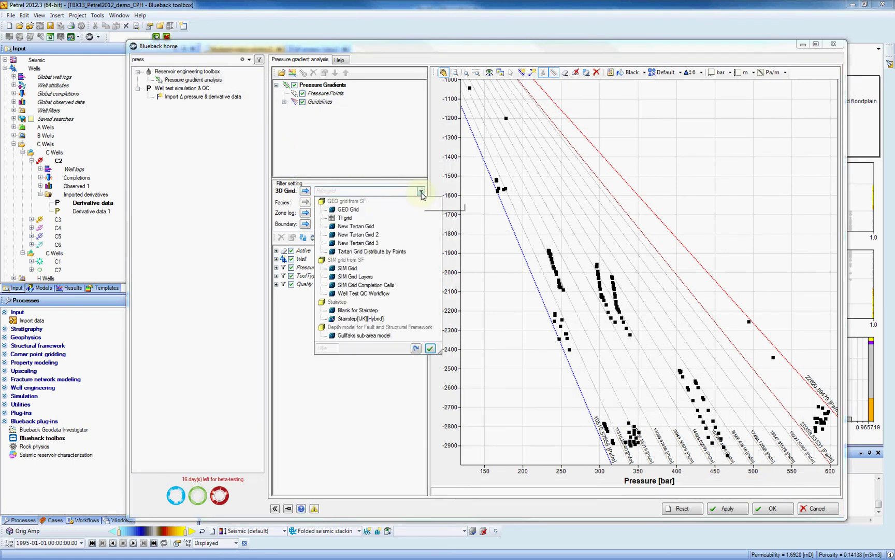
{"action": "left_click", "coordinate": [348, 210]}
{"action": "left_click", "coordinate": [349, 210]}
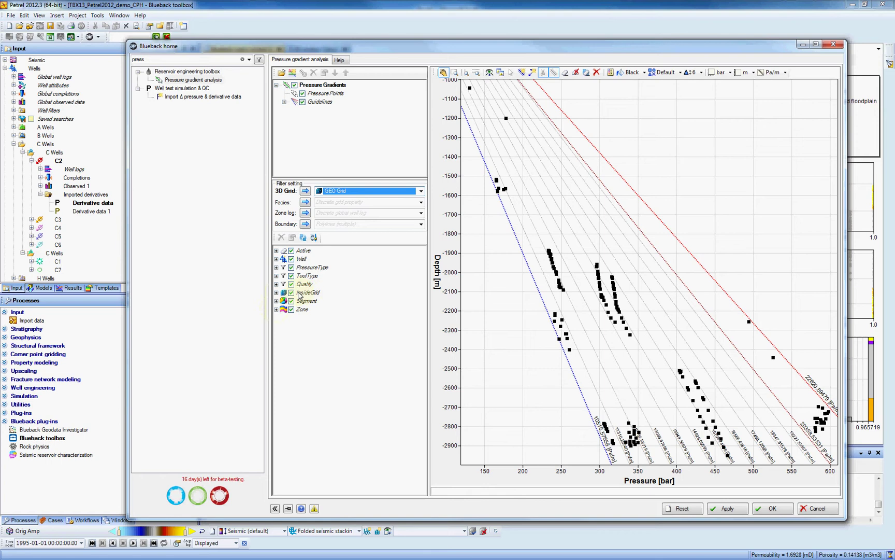
{"action": "left_click", "coordinate": [422, 203]}
{"action": "left_click", "coordinate": [421, 202]}
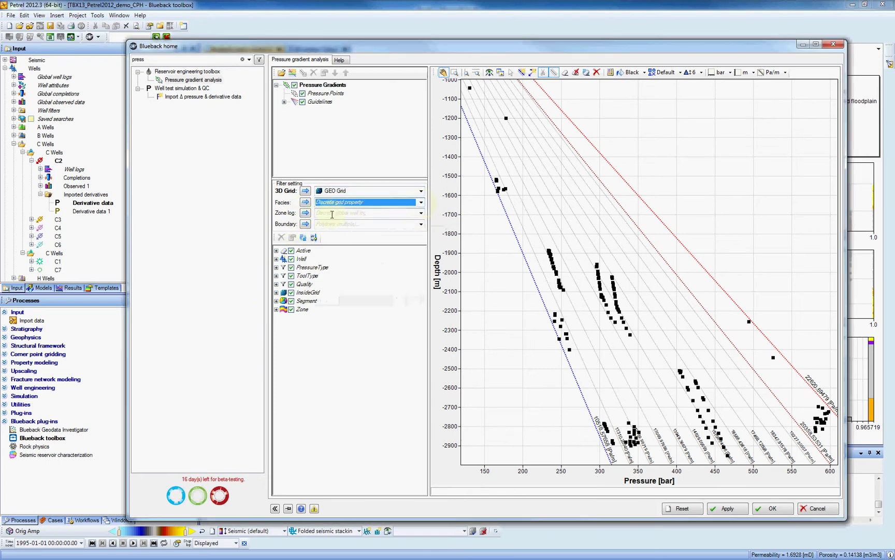
{"action": "left_click", "coordinate": [421, 226]}
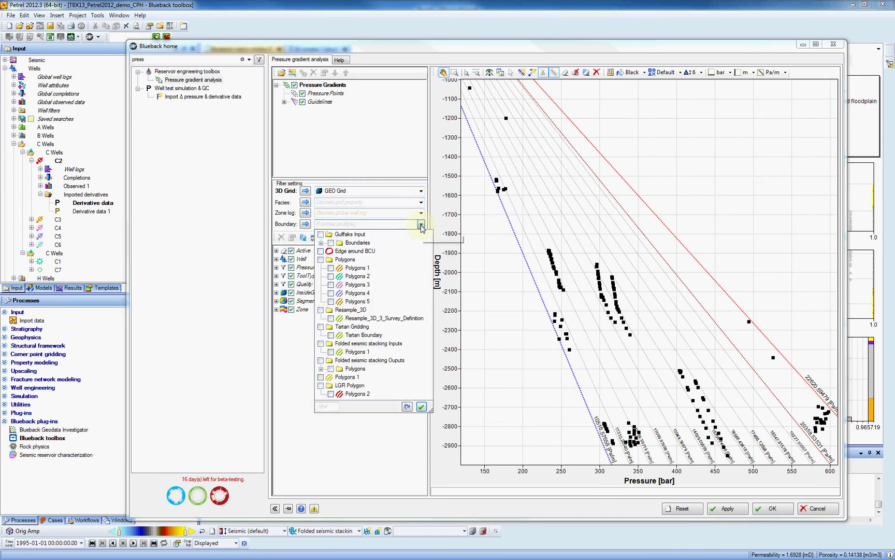
{"action": "left_click", "coordinate": [421, 227]}
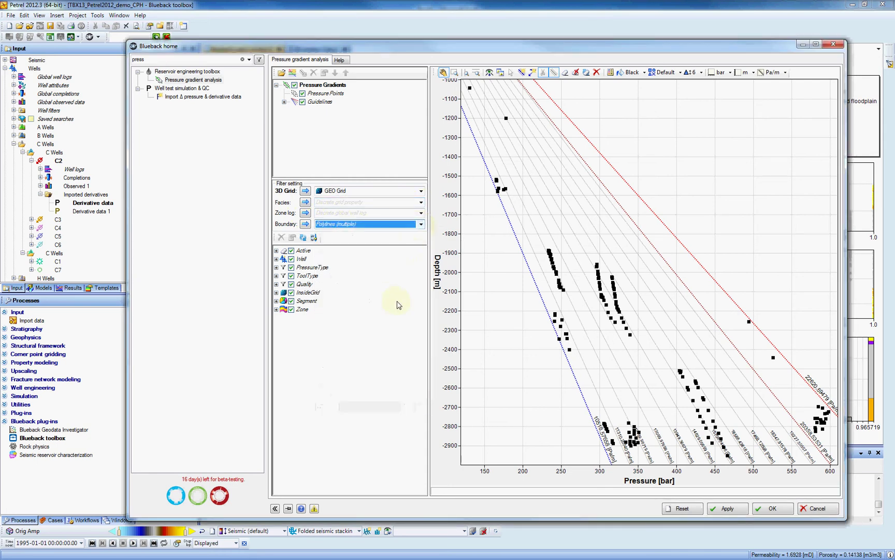
- Expand the Active, Well, PressureType, ToolType and Quality filter nodes
{"action": "left_click", "coordinate": [276, 251]}
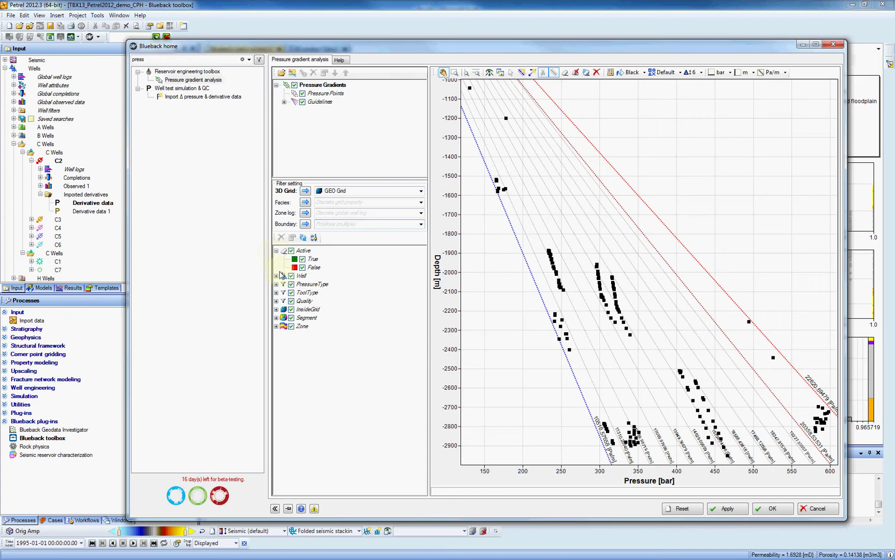
{"action": "left_click", "coordinate": [277, 275]}
{"action": "left_click", "coordinate": [276, 317]}
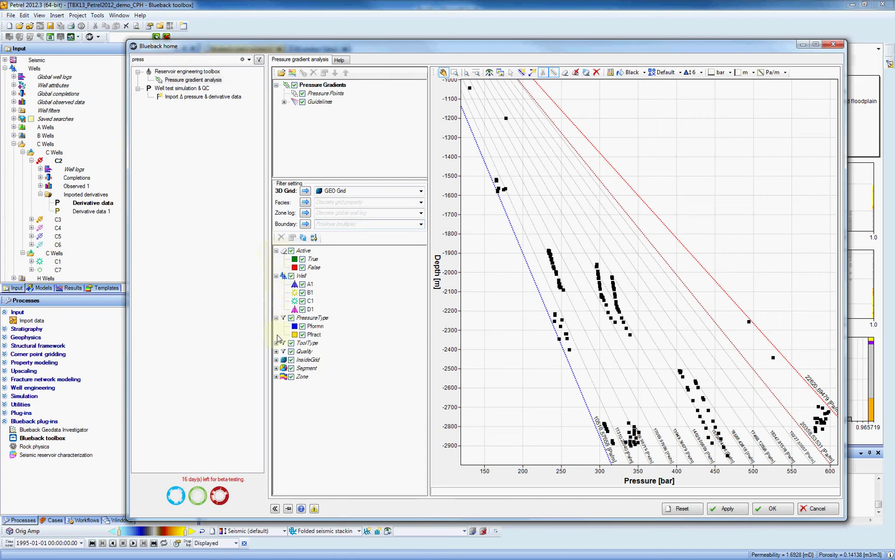
{"action": "left_click", "coordinate": [277, 342]}
{"action": "left_click", "coordinate": [276, 376]}
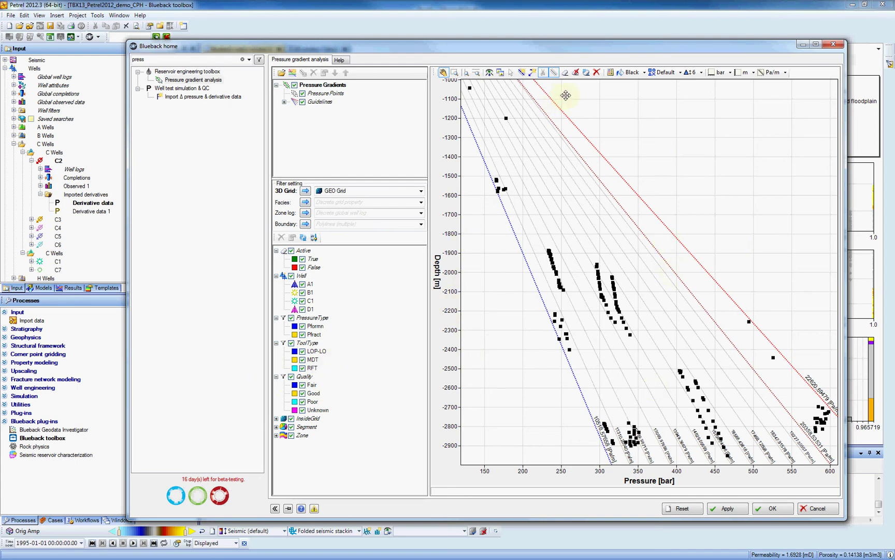
- Turn on the plot legend, expand Guidelines, and toggle Mud Gradients off and back on
{"action": "left_click", "coordinate": [610, 73]}
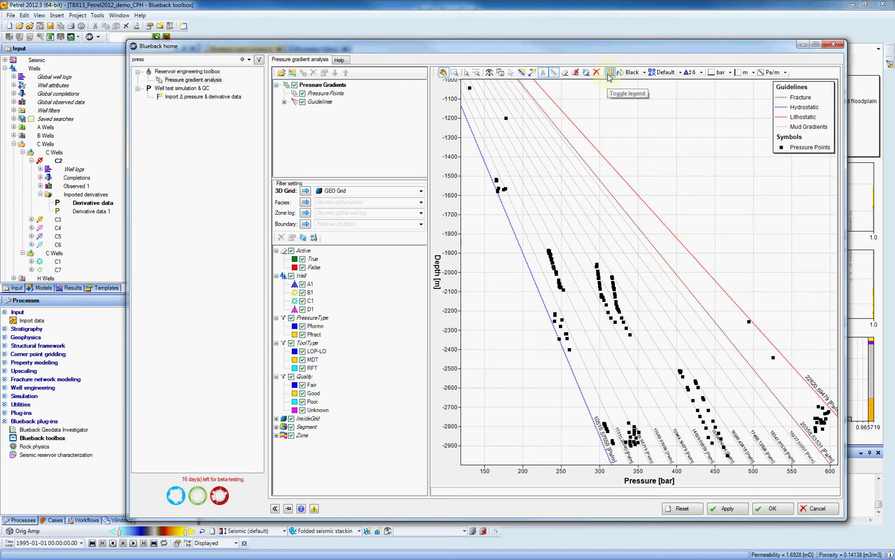
{"action": "left_click", "coordinate": [284, 103]}
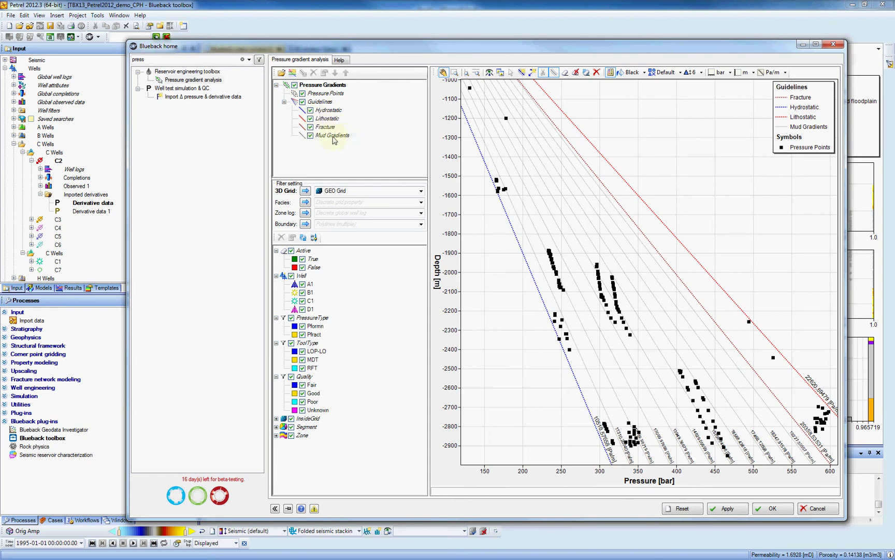
{"action": "left_click", "coordinate": [311, 136]}
{"action": "left_click", "coordinate": [311, 135]}
- Show gradient units in g/m3 and colour the pressure points by Well
{"action": "left_click", "coordinate": [785, 73]}
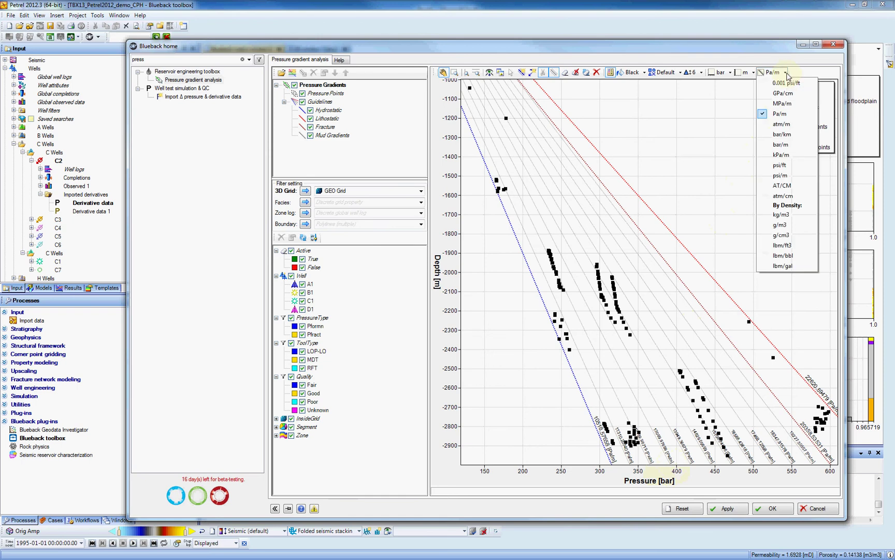
{"action": "left_click", "coordinate": [782, 226]}
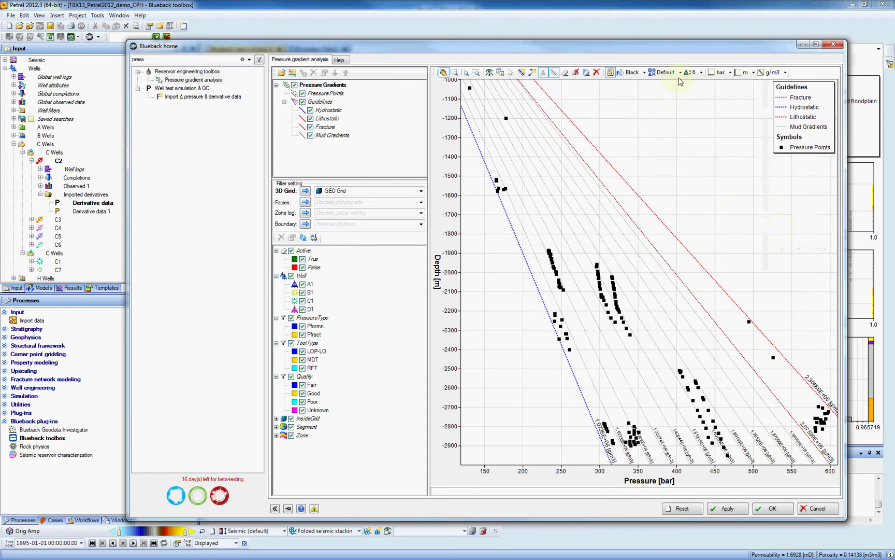
{"action": "left_click", "coordinate": [644, 72]}
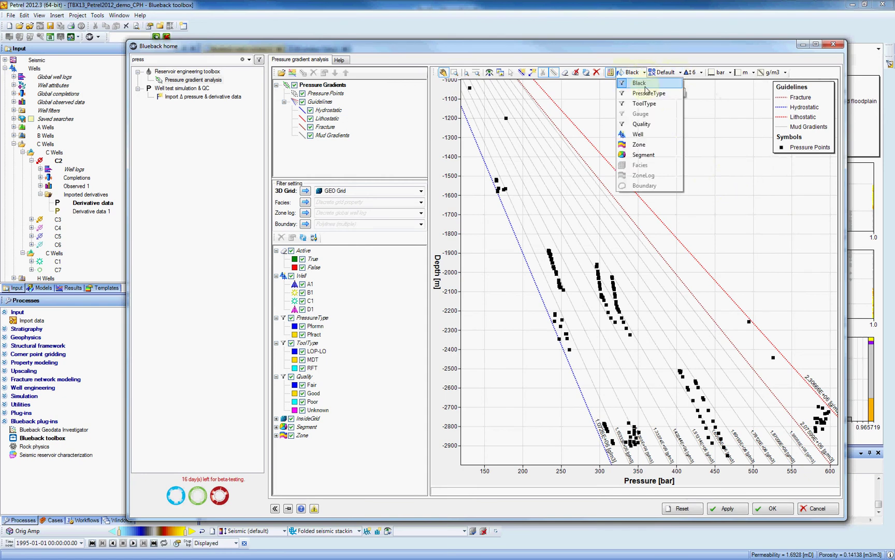
{"action": "left_click", "coordinate": [645, 135]}
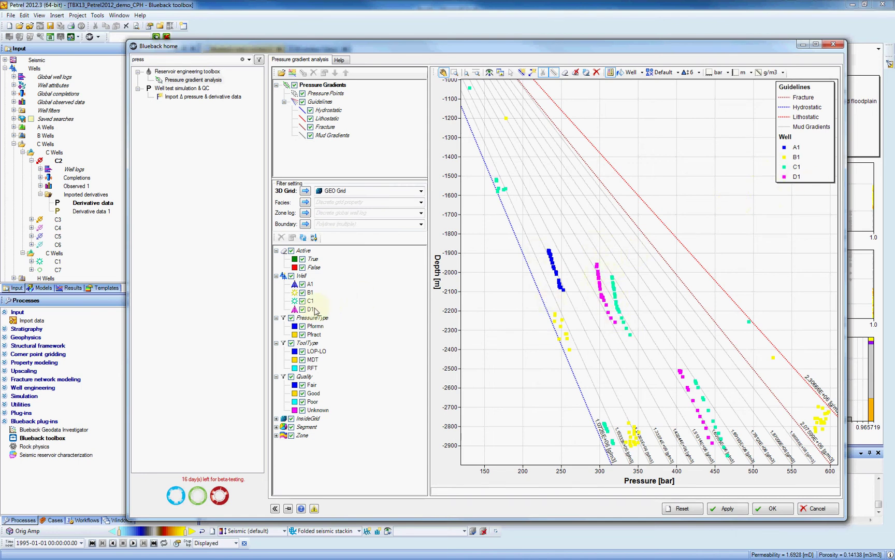
- Uncheck the other wells in the Well filter so only C1's points remain
{"action": "left_click", "coordinate": [303, 292]}
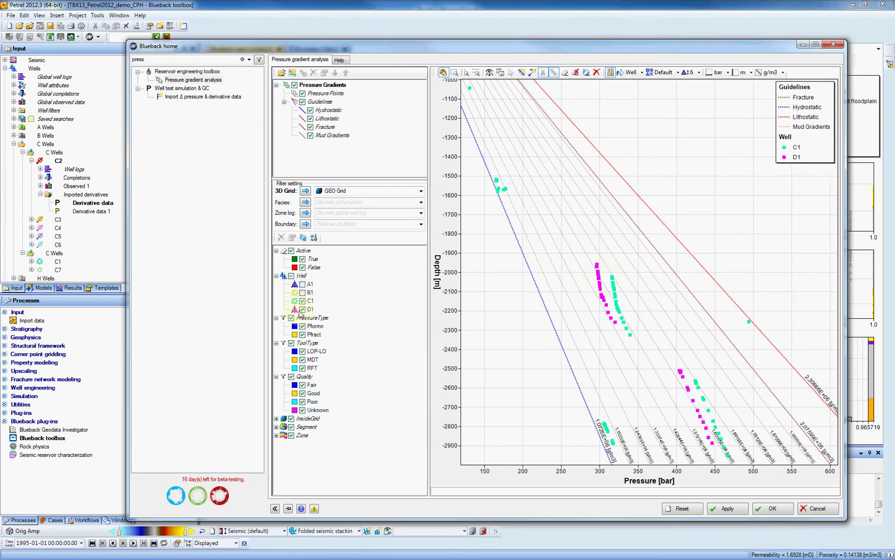
{"action": "left_click", "coordinate": [302, 309]}
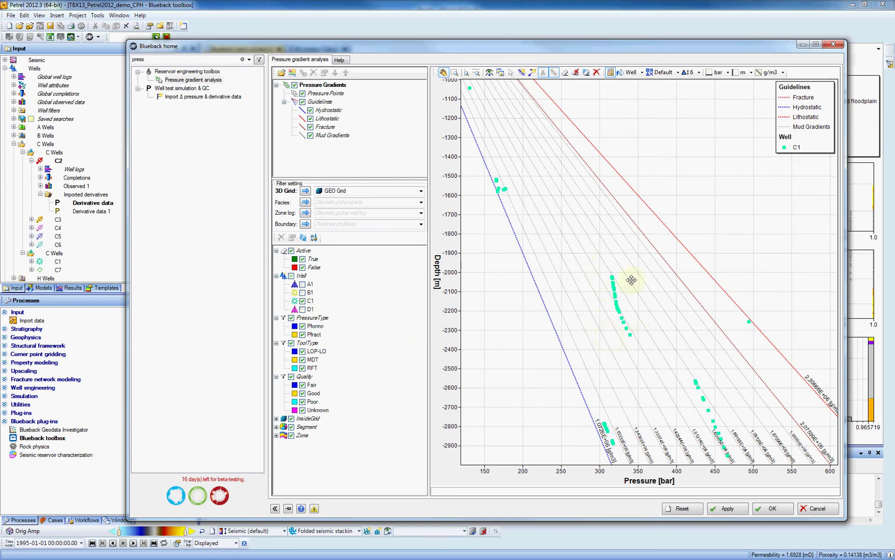
{"action": "left_click_drag", "start_coordinate": [594, 306], "coordinate": [604, 261]}
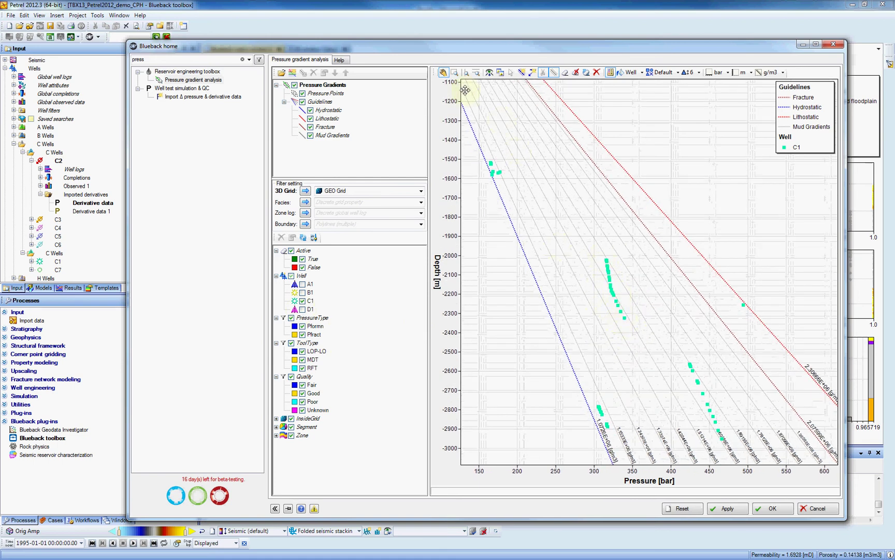
- Magnify by rectangle around C1's points from about 2000 to 2400 m depth
{"action": "left_click", "coordinate": [454, 72]}
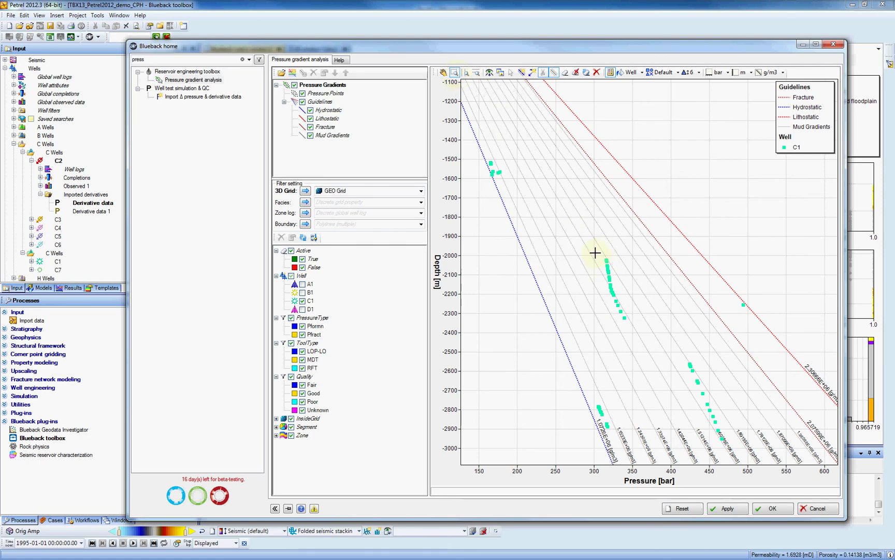
{"action": "left_click_drag", "start_coordinate": [596, 253], "coordinate": [650, 335]}
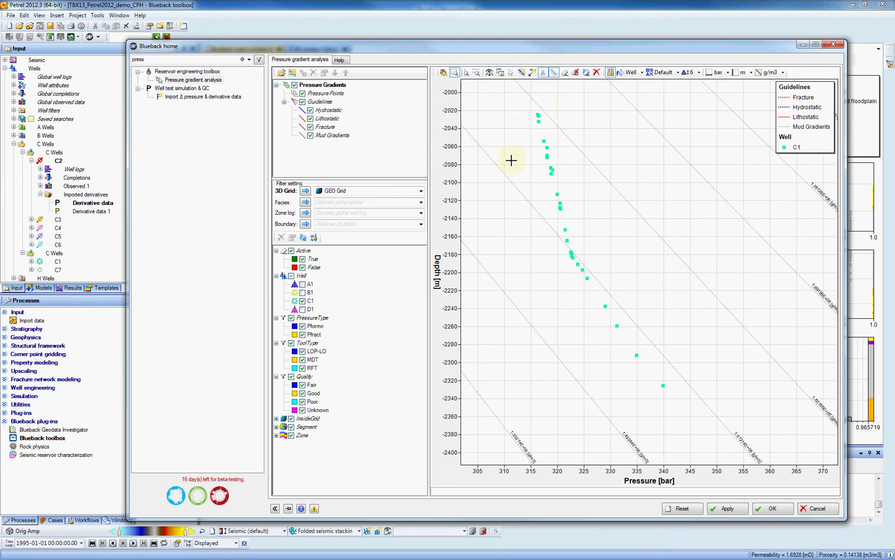
- Colour points by Quality and hide the Unknown and Poor quality points
{"action": "left_click", "coordinate": [642, 76]}
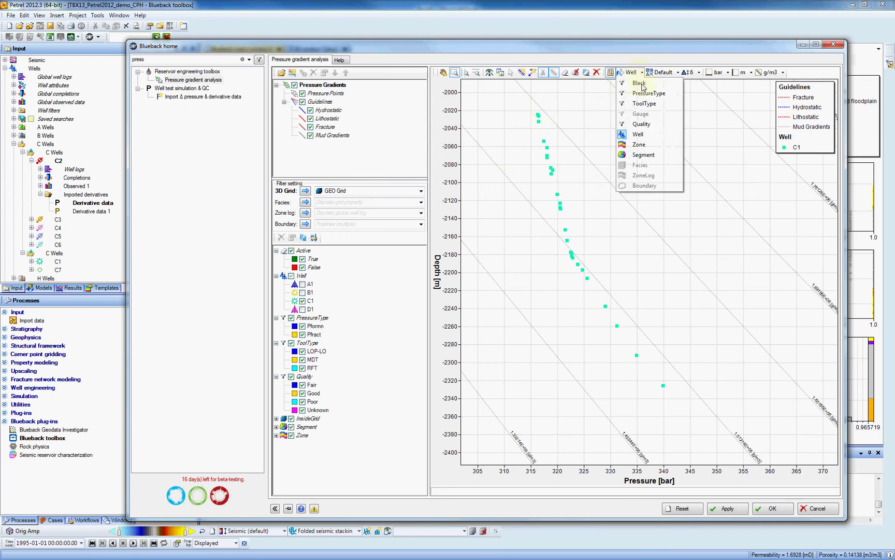
{"action": "left_click", "coordinate": [645, 129]}
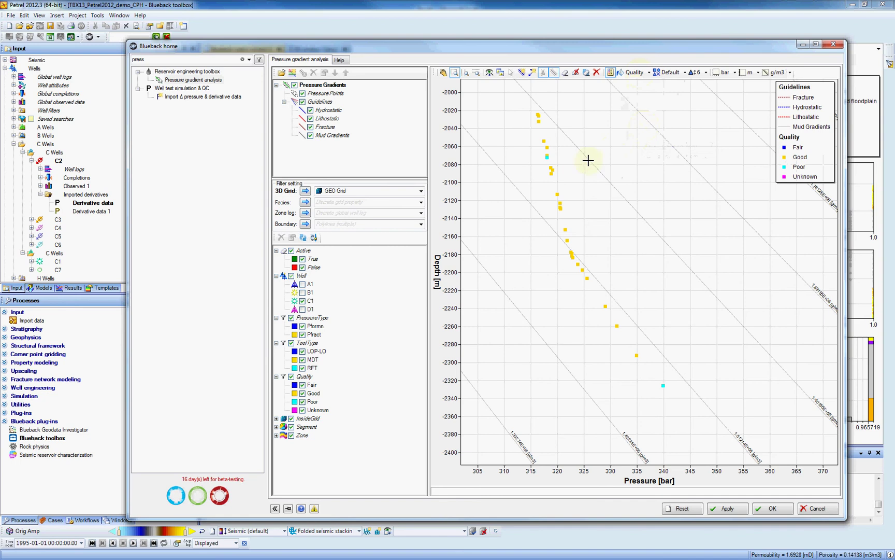
{"action": "left_click", "coordinate": [302, 410]}
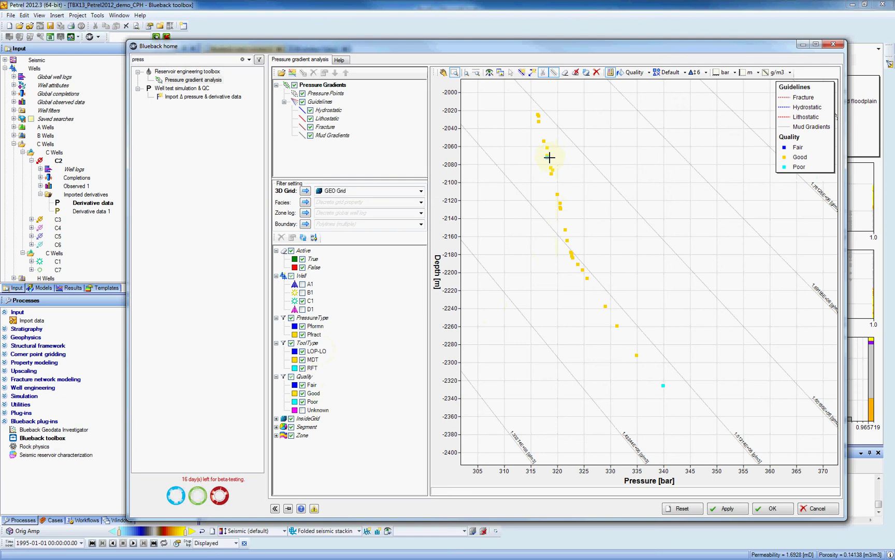
{"action": "left_click", "coordinate": [303, 402]}
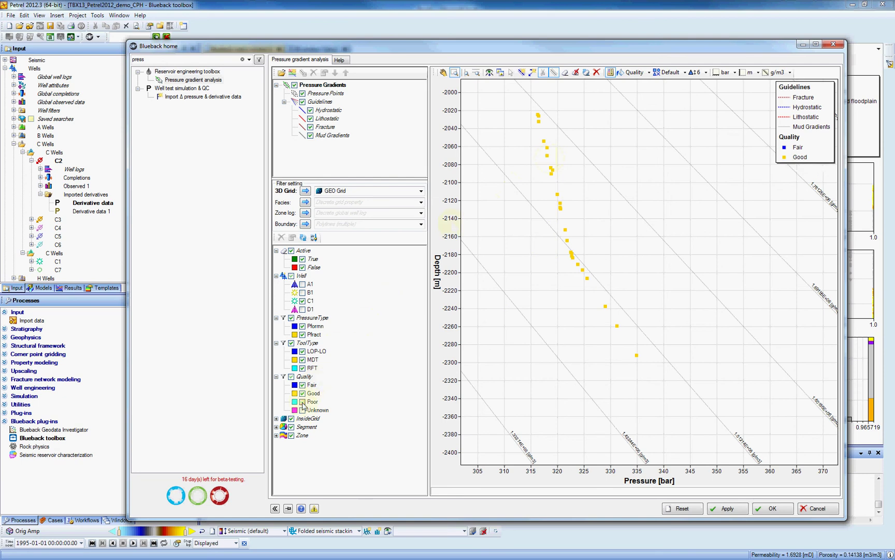
- Set C1's deeper pressure points inactive, leaving only the shallow gas points active
{"action": "left_click", "coordinate": [565, 72]}
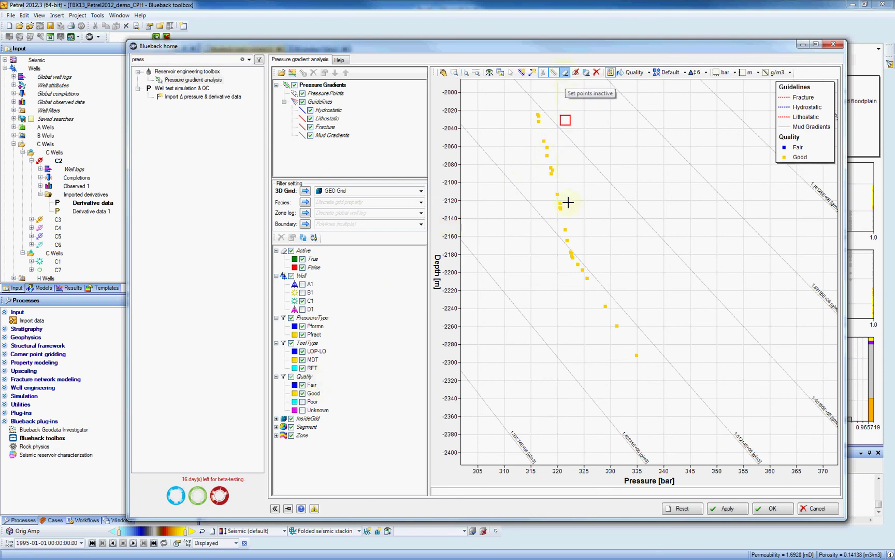
{"action": "left_click", "coordinate": [579, 261]}
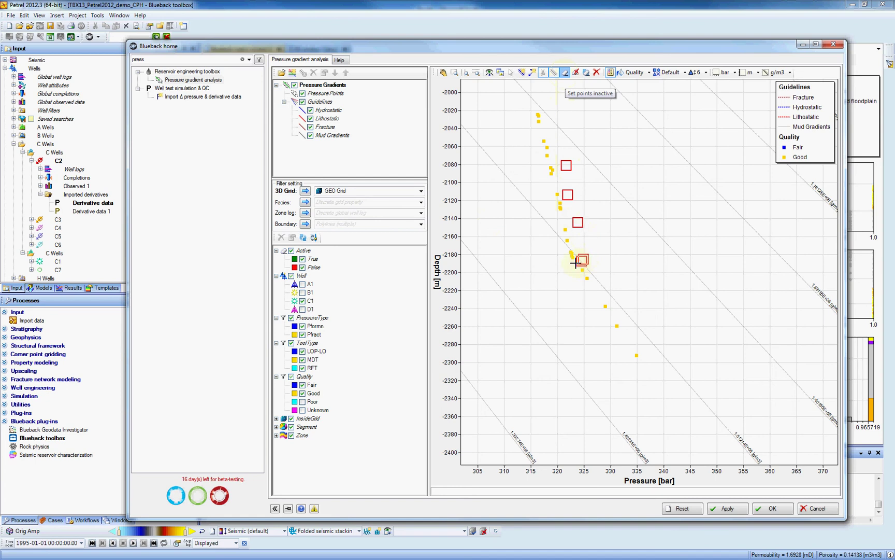
{"action": "left_click", "coordinate": [577, 263]}
{"action": "left_click", "coordinate": [581, 270]}
{"action": "left_click", "coordinate": [592, 292]}
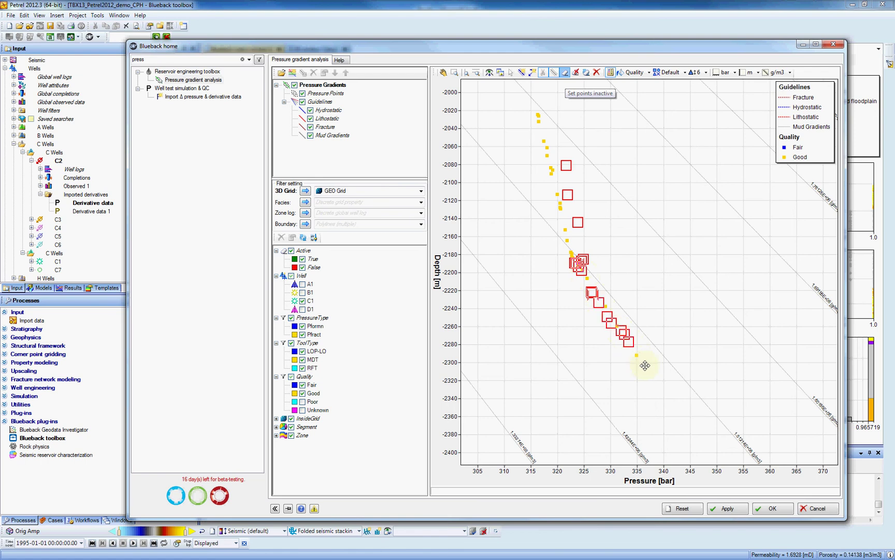
{"action": "left_click_drag", "start_coordinate": [644, 365], "coordinate": [640, 353]}
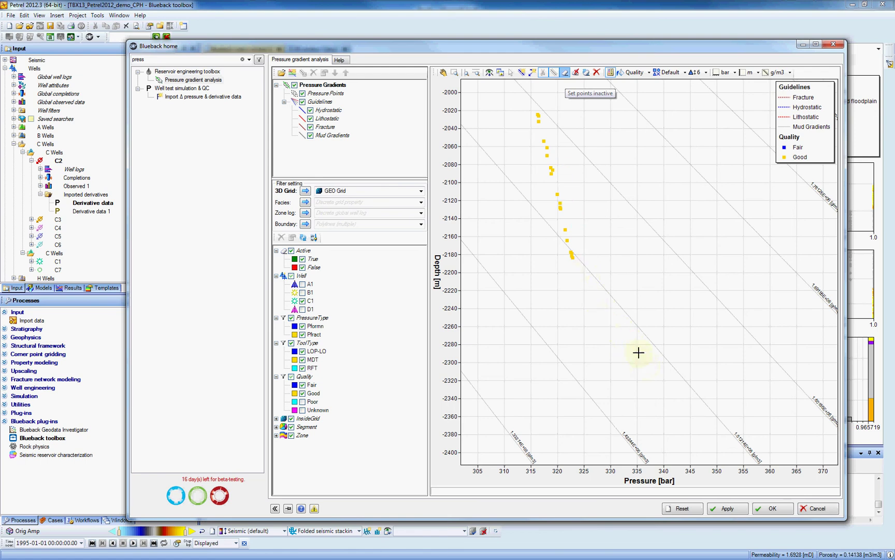
{"action": "key", "text": "Escape"}
{"action": "left_click", "coordinate": [567, 297]}
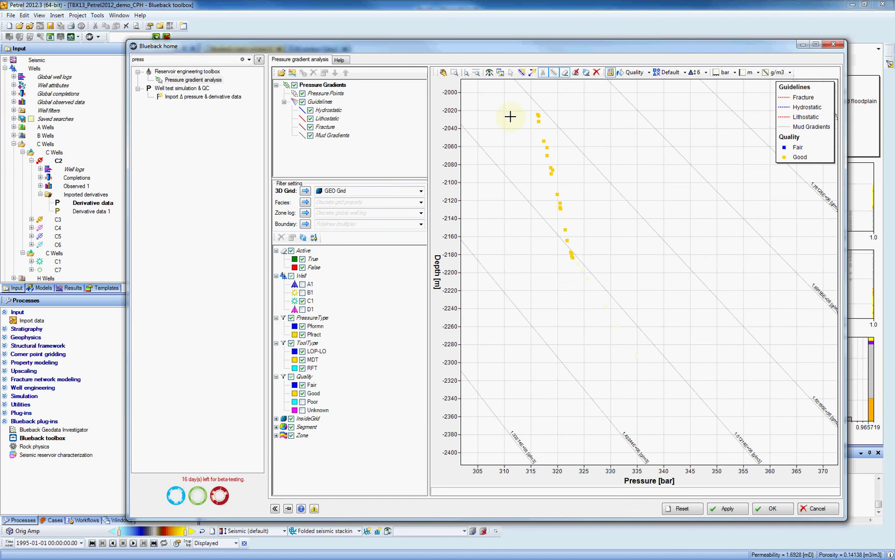
{"action": "left_click", "coordinate": [511, 115]}
{"action": "left_click", "coordinate": [510, 72]}
{"action": "left_click", "coordinate": [538, 120]}
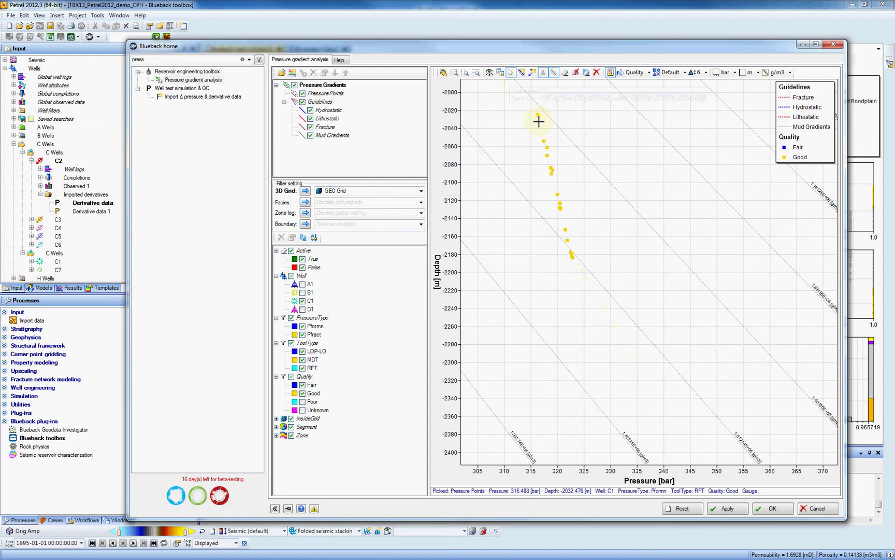
{"action": "double_click", "coordinate": [539, 121]}
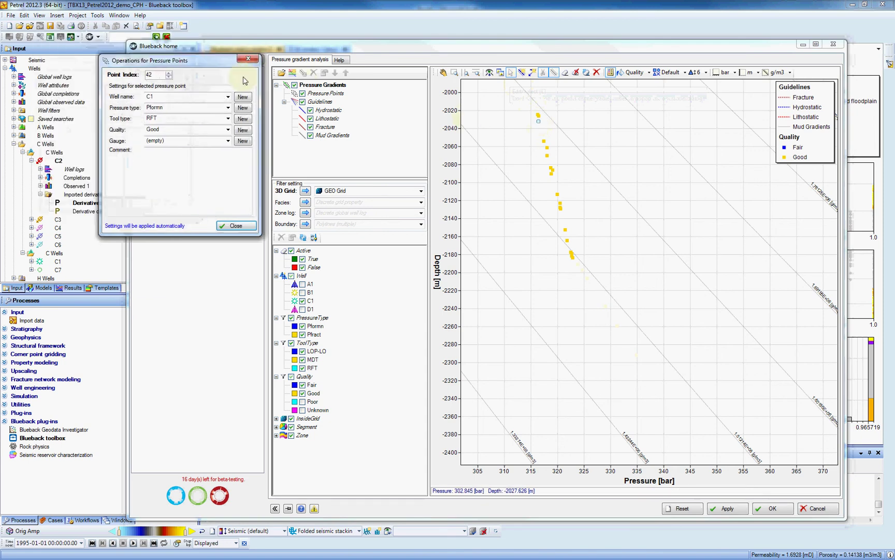
{"action": "left_click_drag", "start_coordinate": [219, 61], "coordinate": [425, 176]}
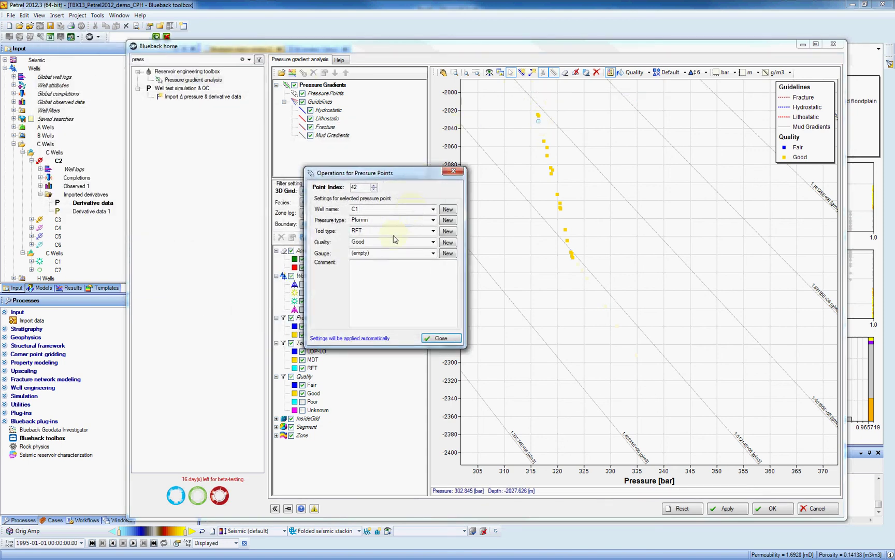
{"action": "left_click", "coordinate": [433, 242]}
{"action": "left_click", "coordinate": [433, 242]}
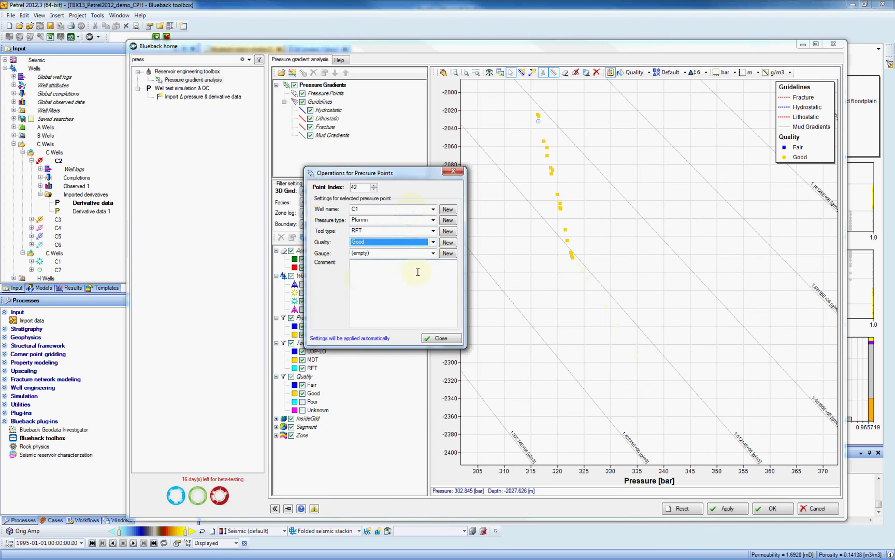
{"action": "left_click", "coordinate": [441, 338]}
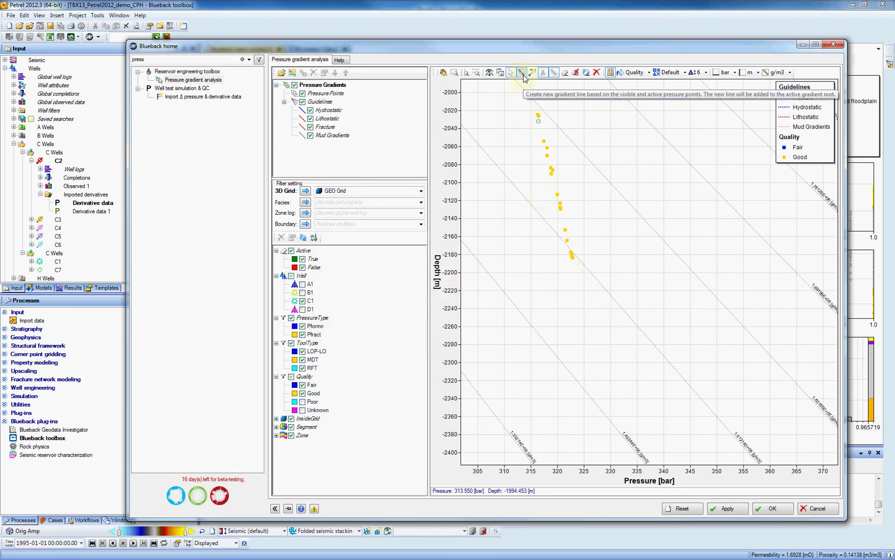
- Create Gradient lines 1 from the active points and review its Draw style settings unchanged
{"action": "left_click", "coordinate": [522, 74]}
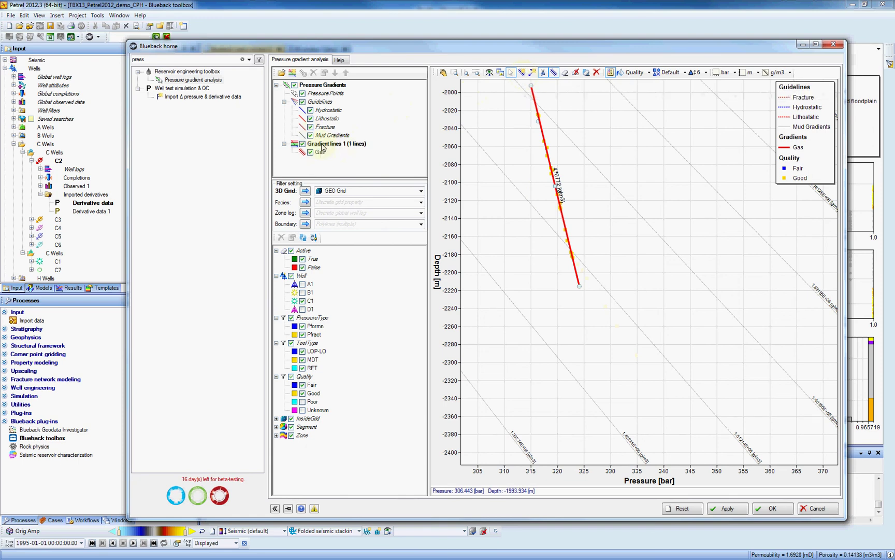
{"action": "double_click", "coordinate": [323, 144]}
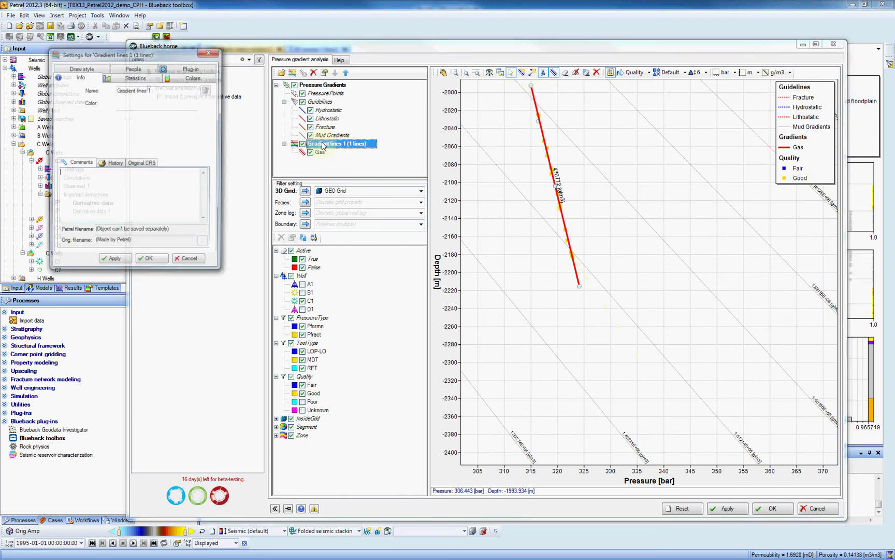
{"action": "left_click_drag", "start_coordinate": [166, 53], "coordinate": [310, 82]}
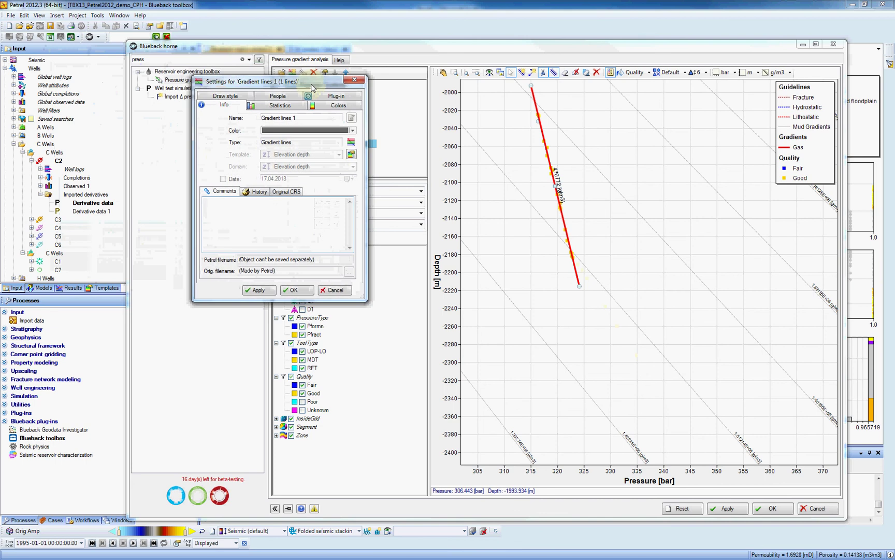
{"action": "left_click", "coordinate": [233, 99]}
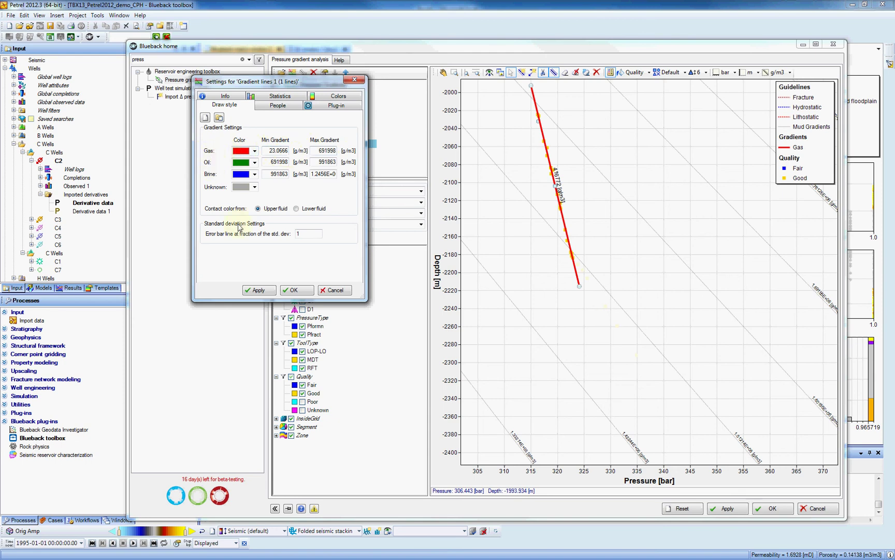
{"action": "left_click", "coordinate": [335, 289]}
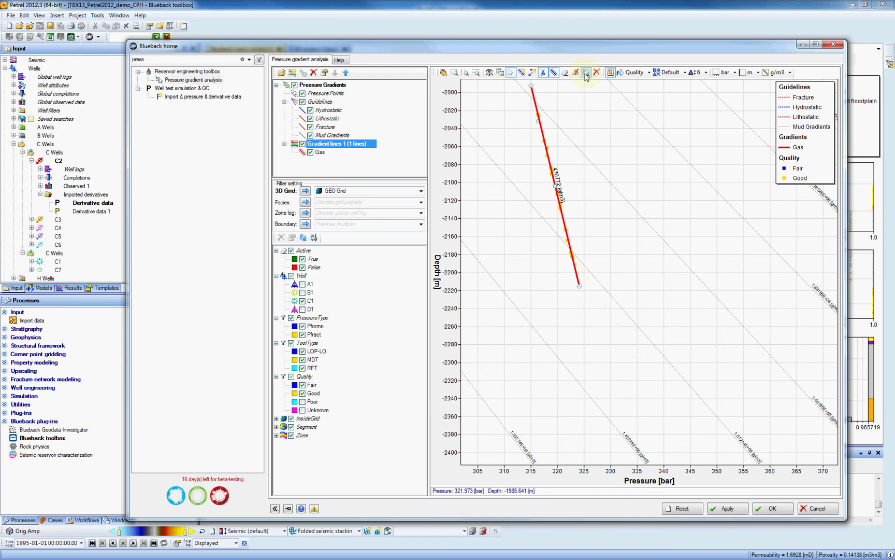
- Invert the active points and fit a Brine gradient line through the deeper C1 pressures, keeping the Gas line visible
{"action": "left_click", "coordinate": [587, 73]}
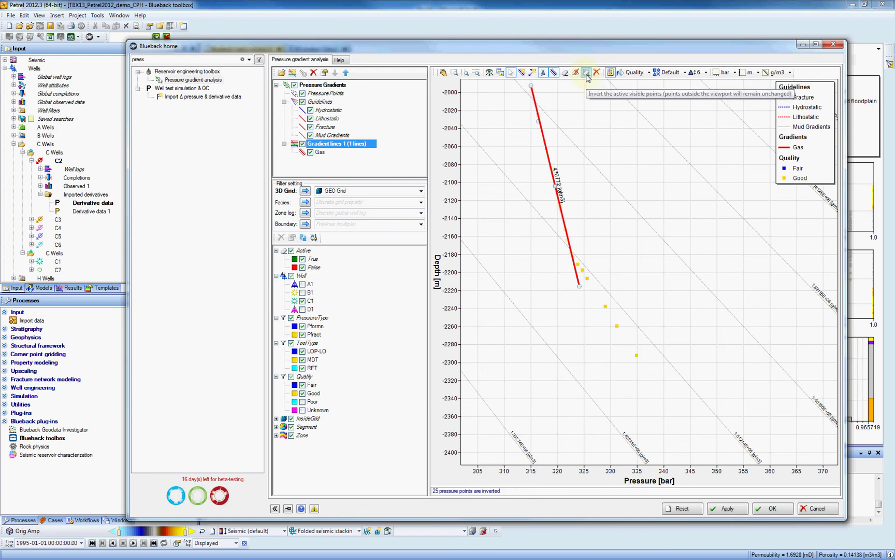
{"action": "left_click", "coordinate": [310, 152]}
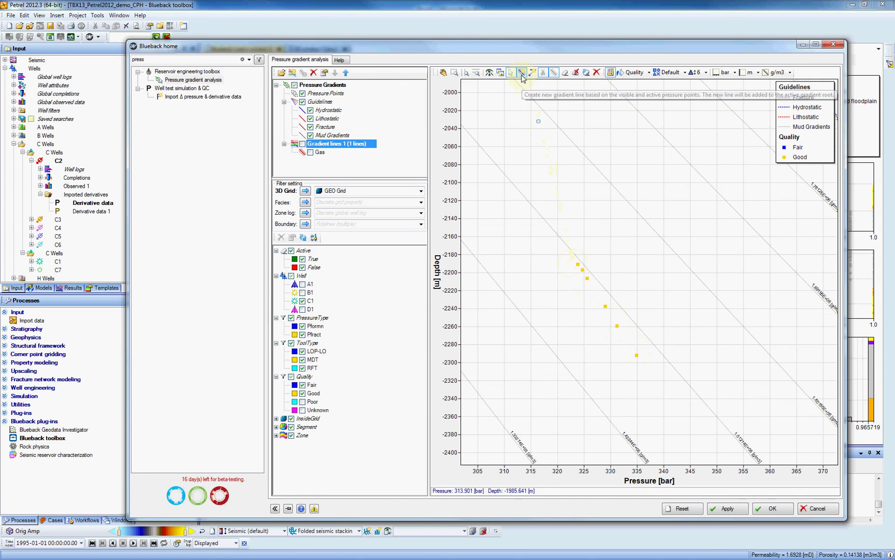
{"action": "left_click", "coordinate": [522, 74]}
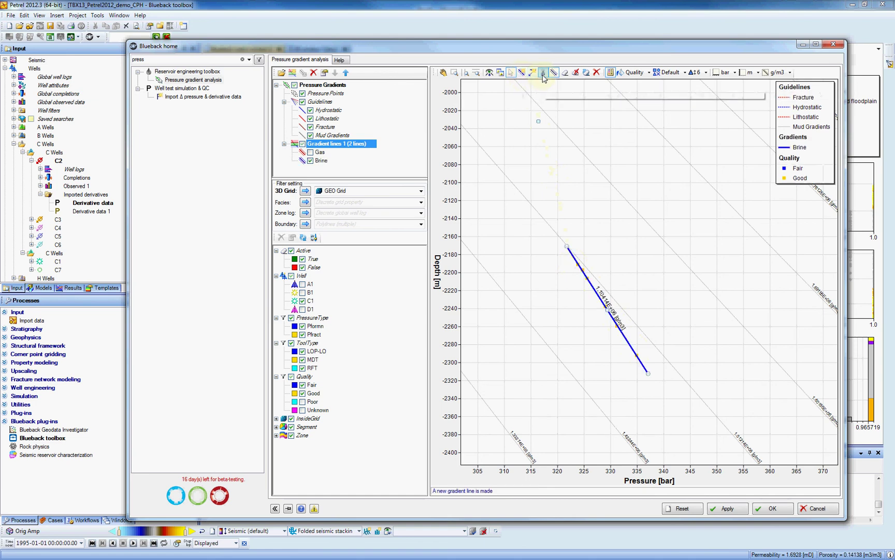
{"action": "left_click", "coordinate": [310, 153]}
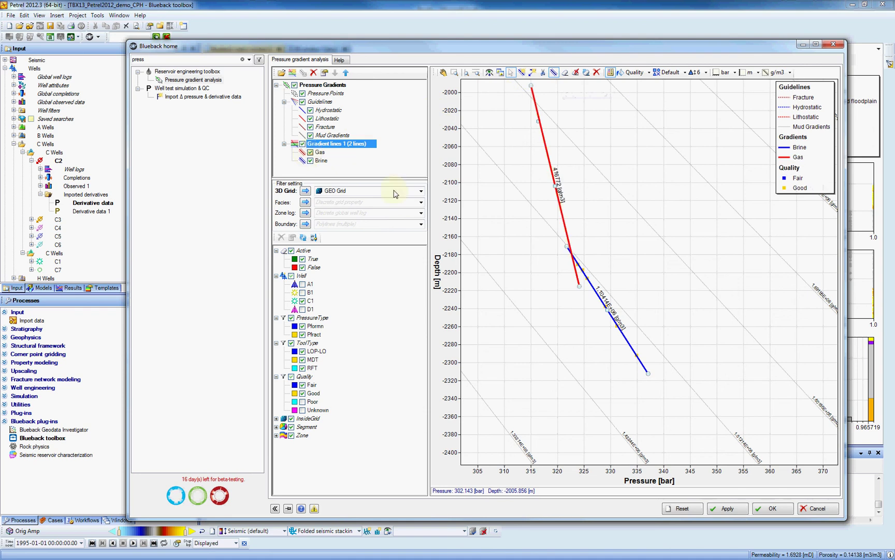
{"action": "left_click", "coordinate": [574, 256]}
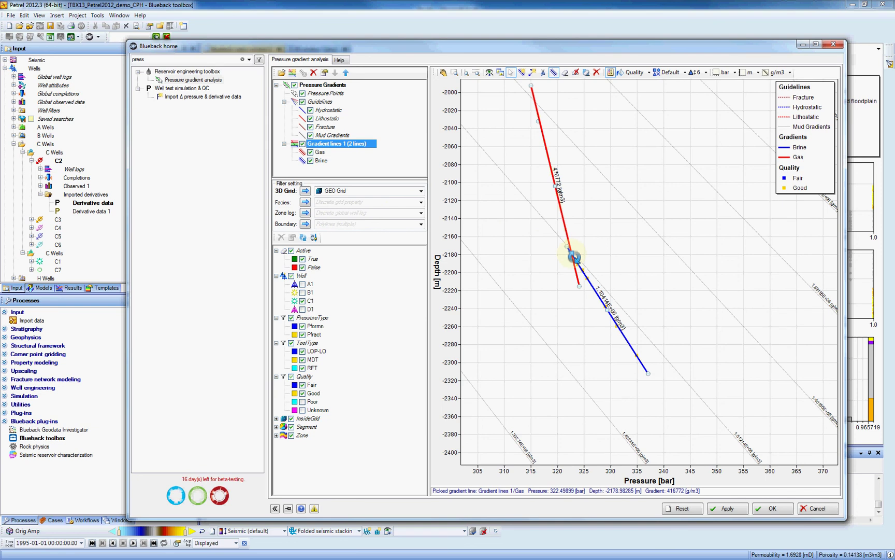
- Clip the Gas and Brine lines at their contact and confirm the GWC depth of -2179.32 m in Statistics
{"action": "left_click", "coordinate": [543, 74]}
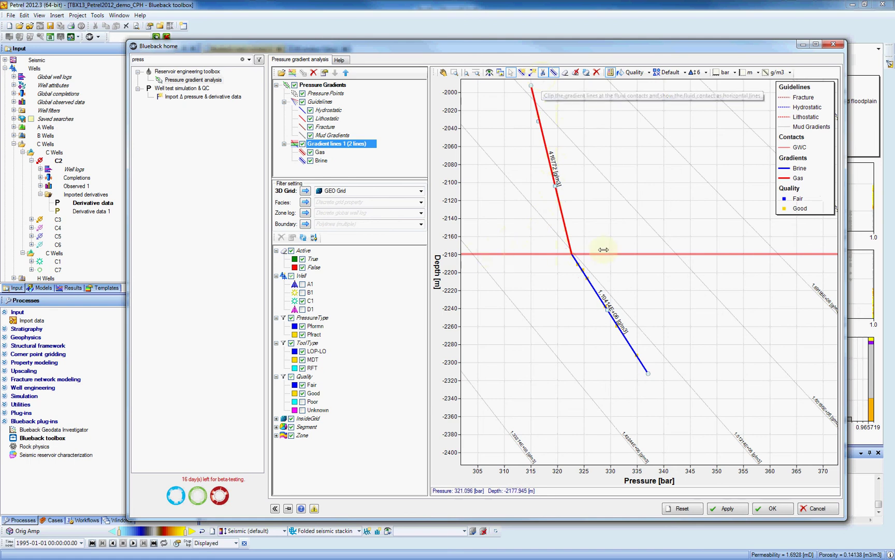
{"action": "double_click", "coordinate": [334, 147]}
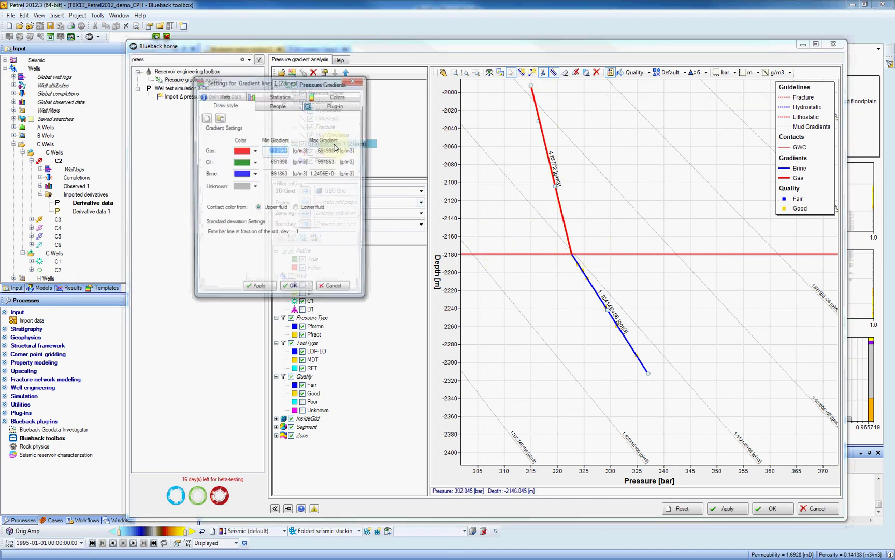
{"action": "left_click", "coordinate": [284, 97]}
{"action": "left_click_drag", "start_coordinate": [356, 196], "coordinate": [356, 238]}
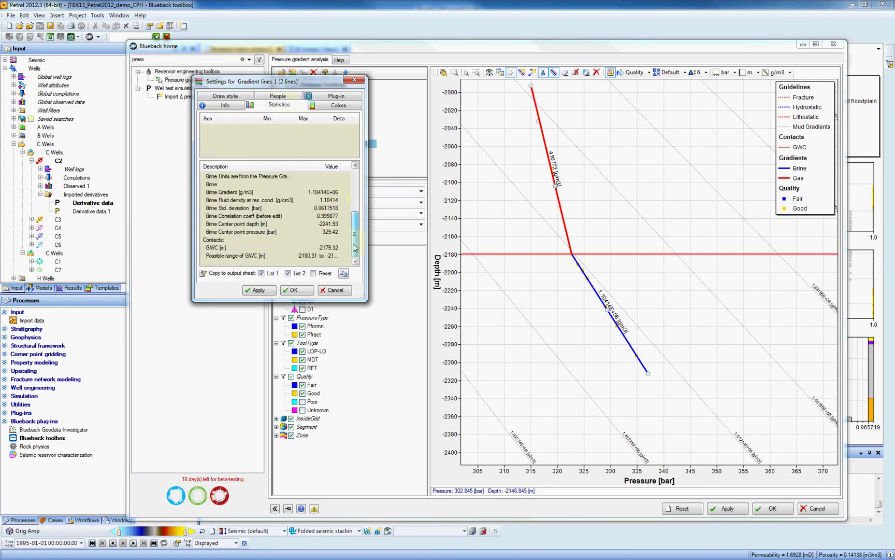
{"action": "left_click", "coordinate": [218, 247]}
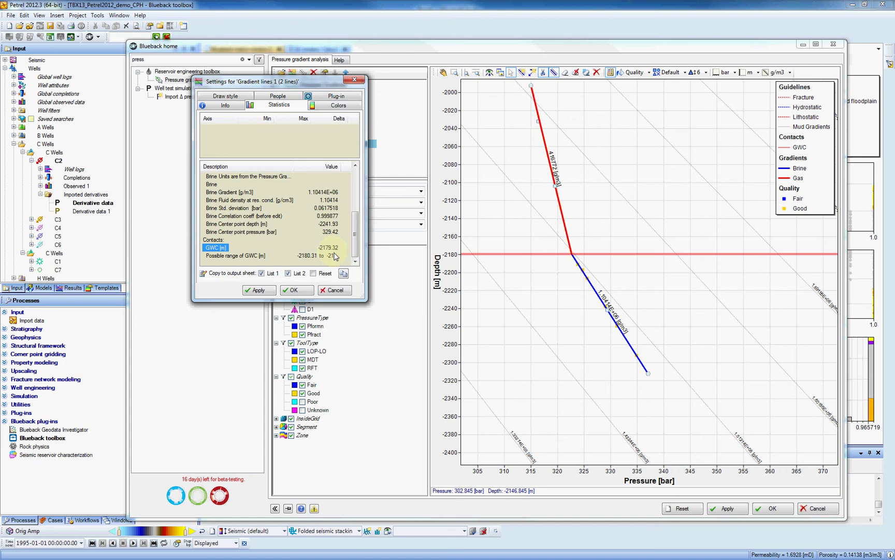
{"action": "left_click", "coordinate": [336, 289]}
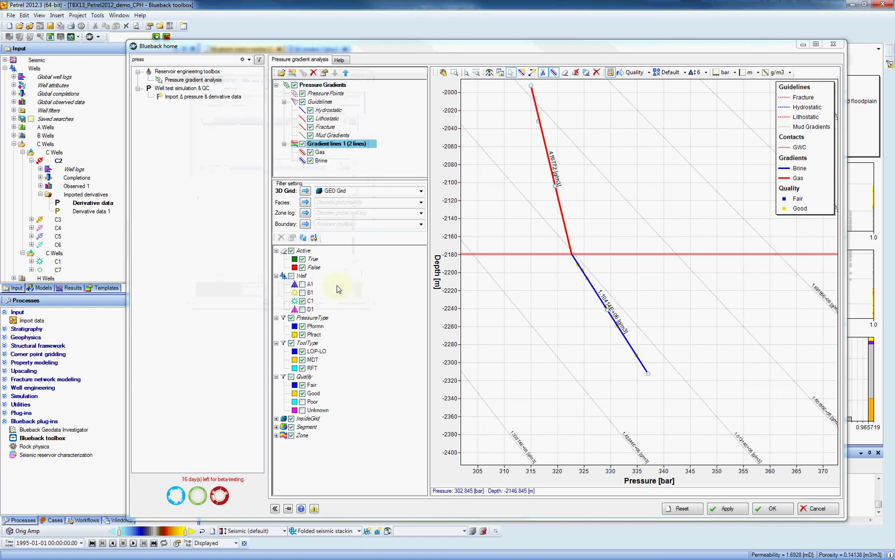